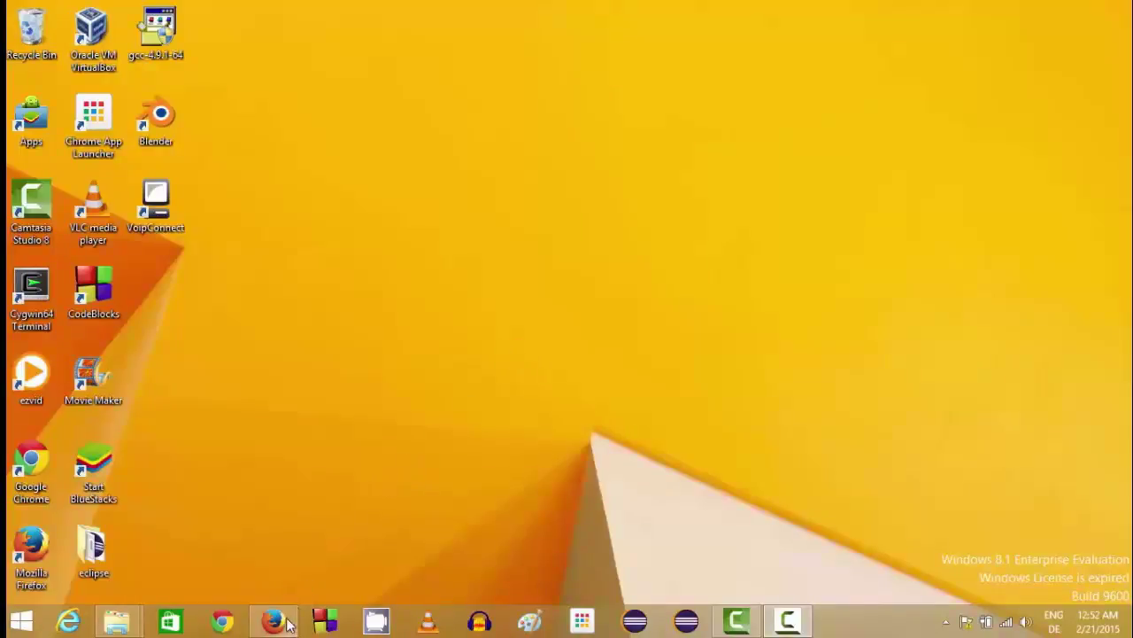
Step: Switch to Firefox and open the Java Platform (JDK) 8u31 download page through Oracle's Java SE Downloads search result
{"action": "mouse_move", "coordinate": [275, 620]}
{"action": "left_click", "coordinate": [273, 620]}
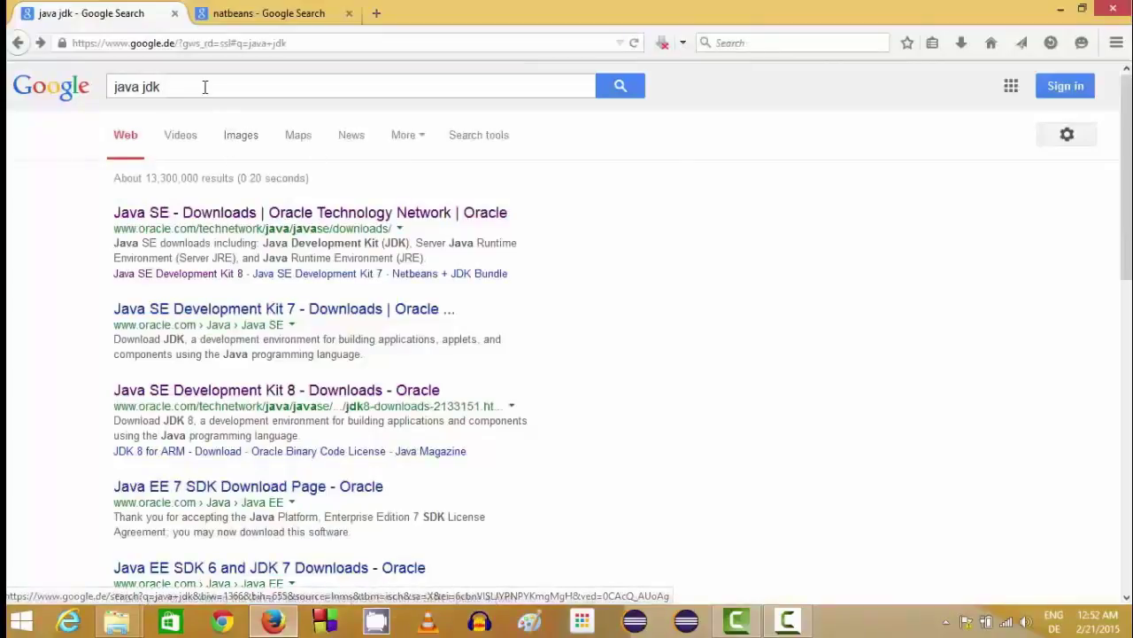
{"action": "left_click_drag", "start_coordinate": [167, 86], "coordinate": [104, 84]}
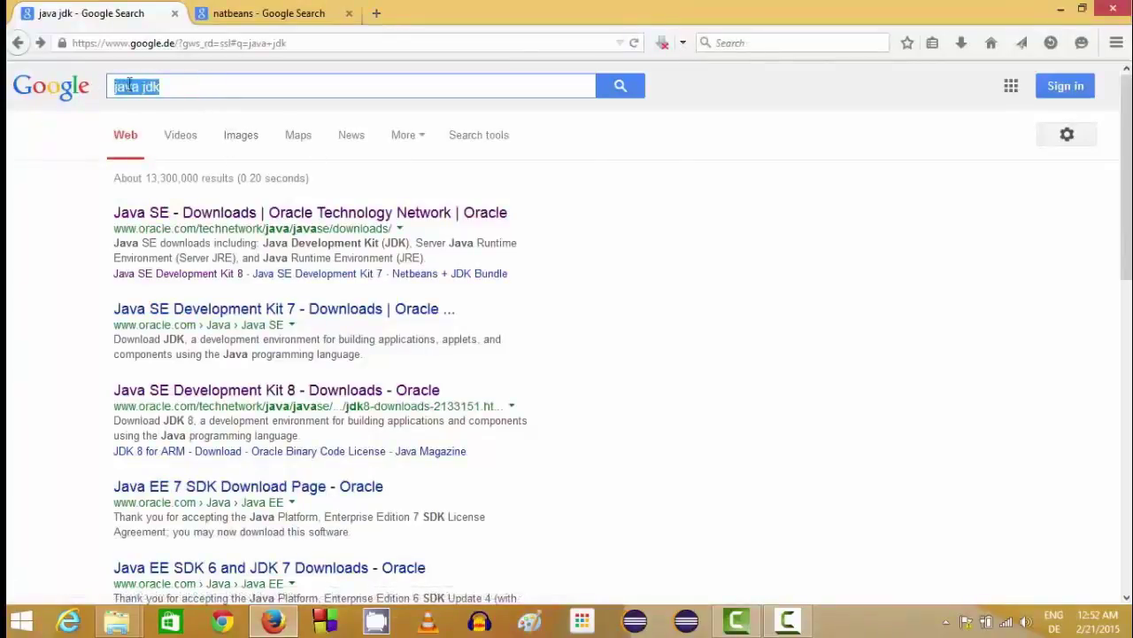
{"action": "left_click", "coordinate": [171, 217]}
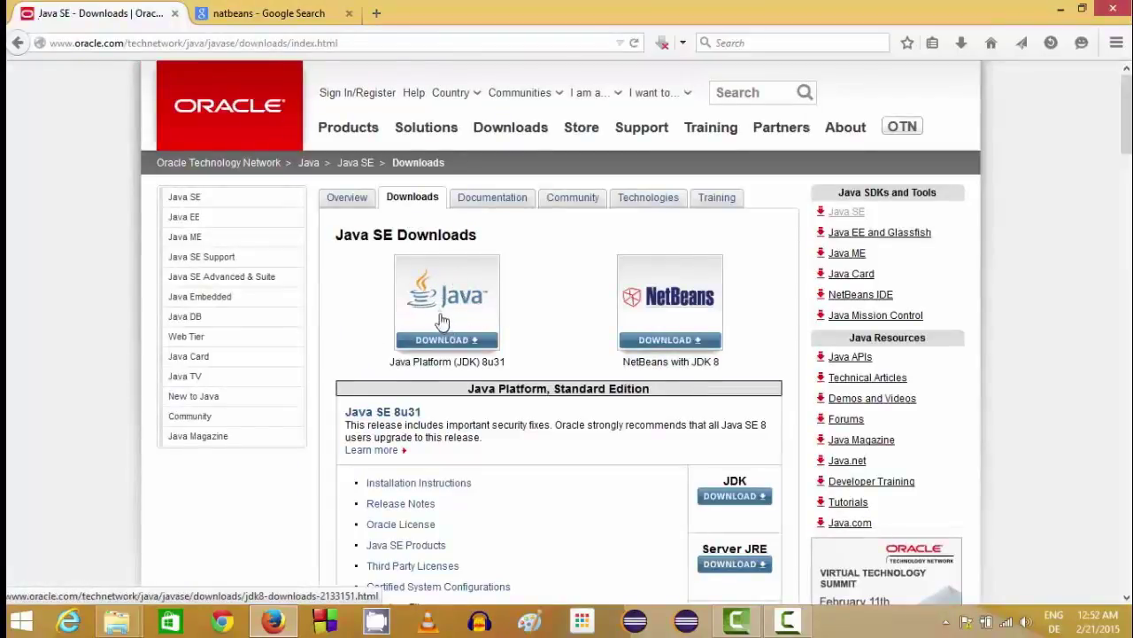
{"action": "left_click", "coordinate": [459, 305]}
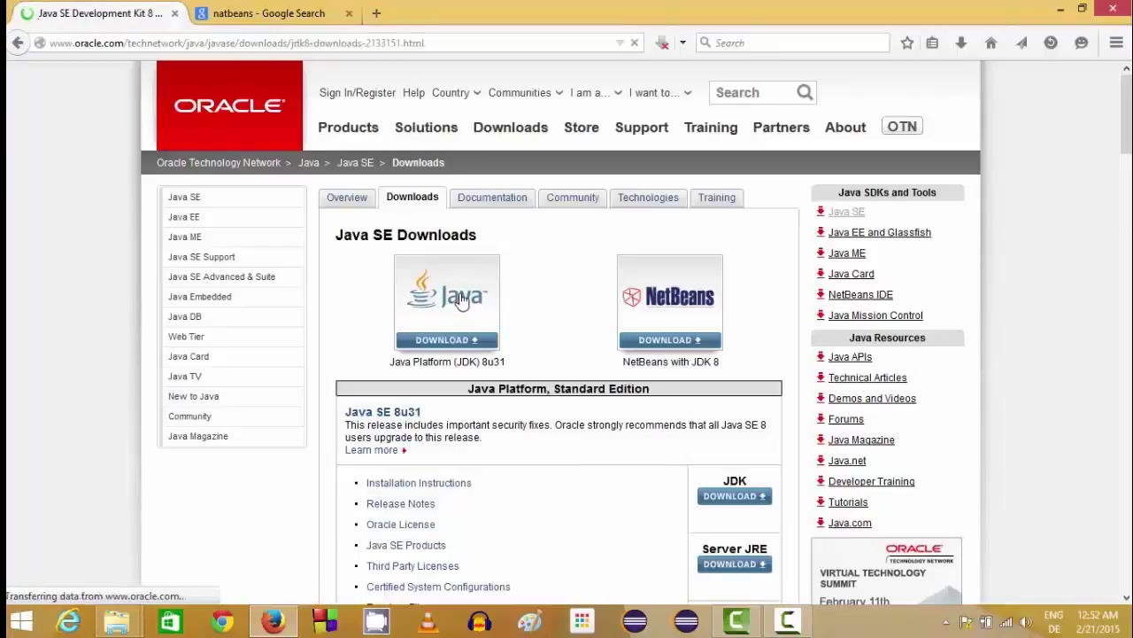
Step: Accept the license agreement for Java SE Development Kit 8u31
{"action": "scroll", "coordinate": [461, 286], "scroll_direction": "down", "scroll_amount": 2}
{"action": "scroll", "coordinate": [461, 286], "scroll_direction": "down", "scroll_amount": 2}
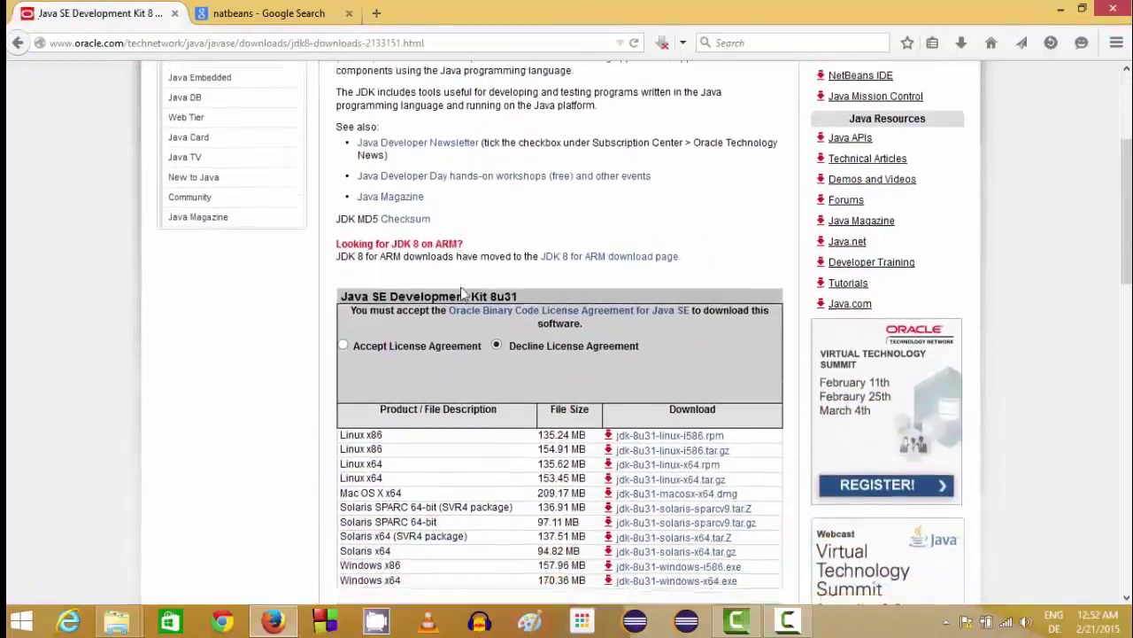
{"action": "scroll", "coordinate": [518, 354], "scroll_direction": "down", "scroll_amount": 1}
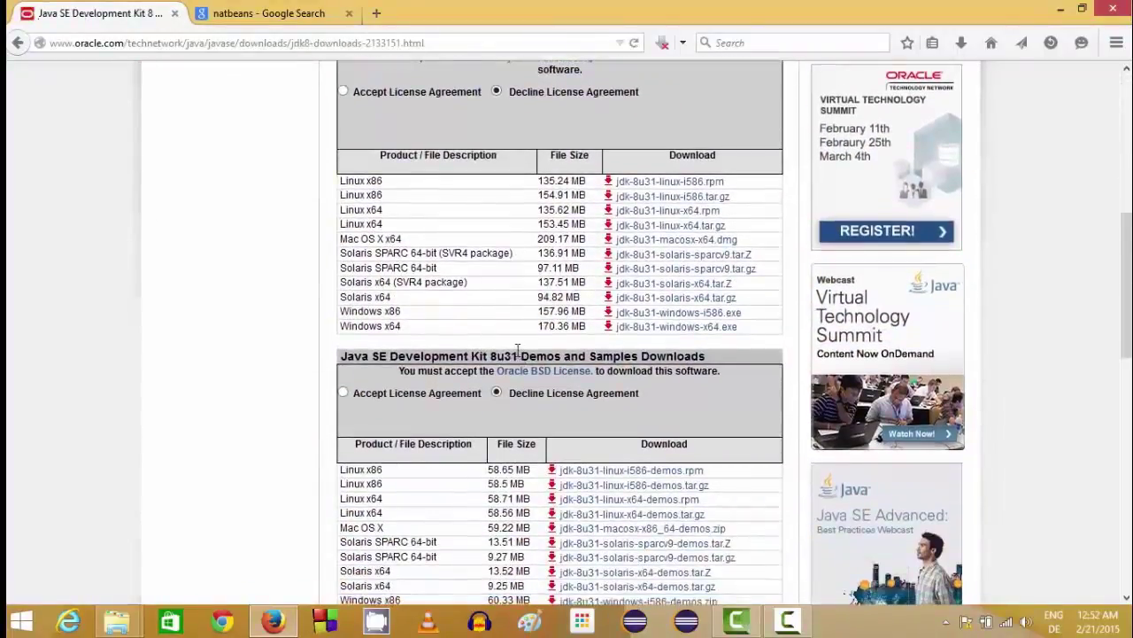
{"action": "scroll", "coordinate": [523, 312], "scroll_direction": "up", "scroll_amount": 1}
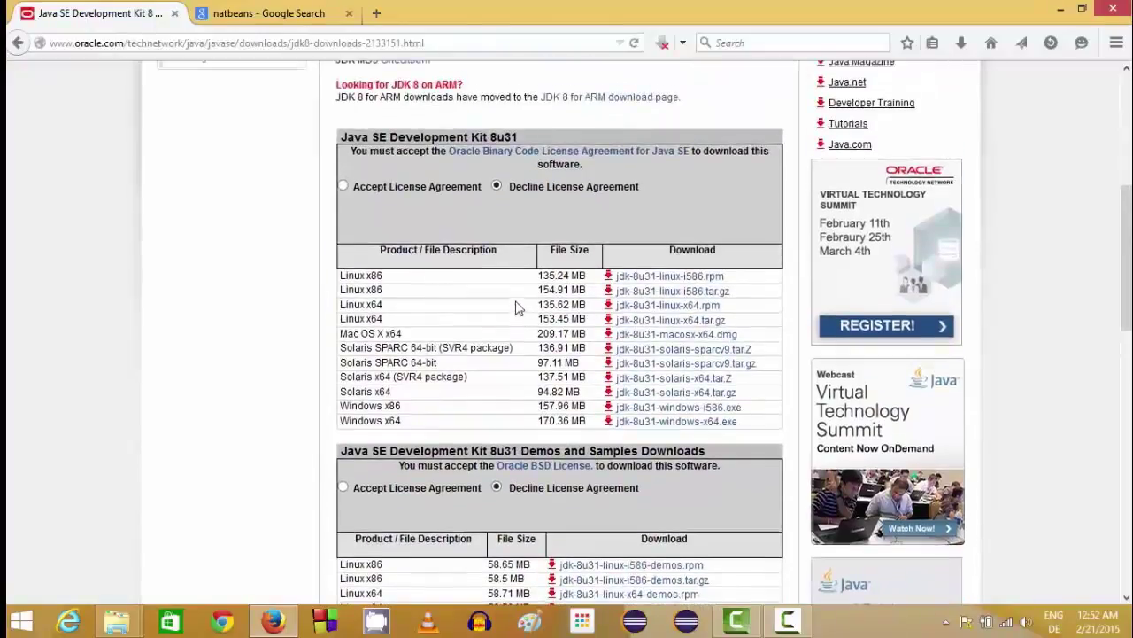
{"action": "scroll", "coordinate": [453, 249], "scroll_direction": "up", "scroll_amount": 1}
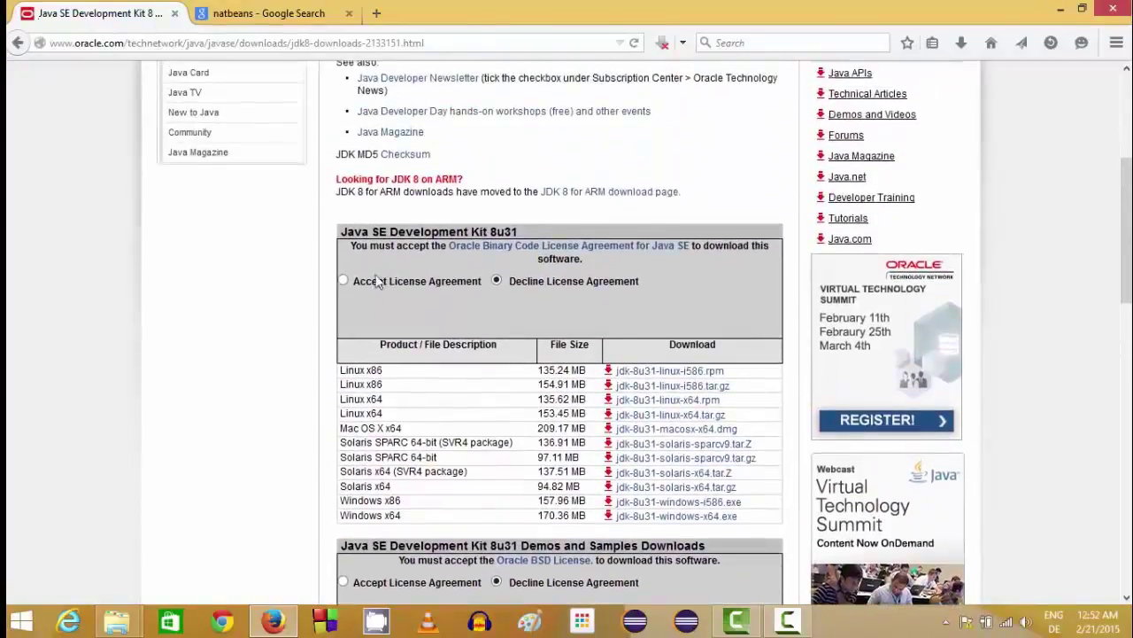
{"action": "left_click", "coordinate": [342, 282]}
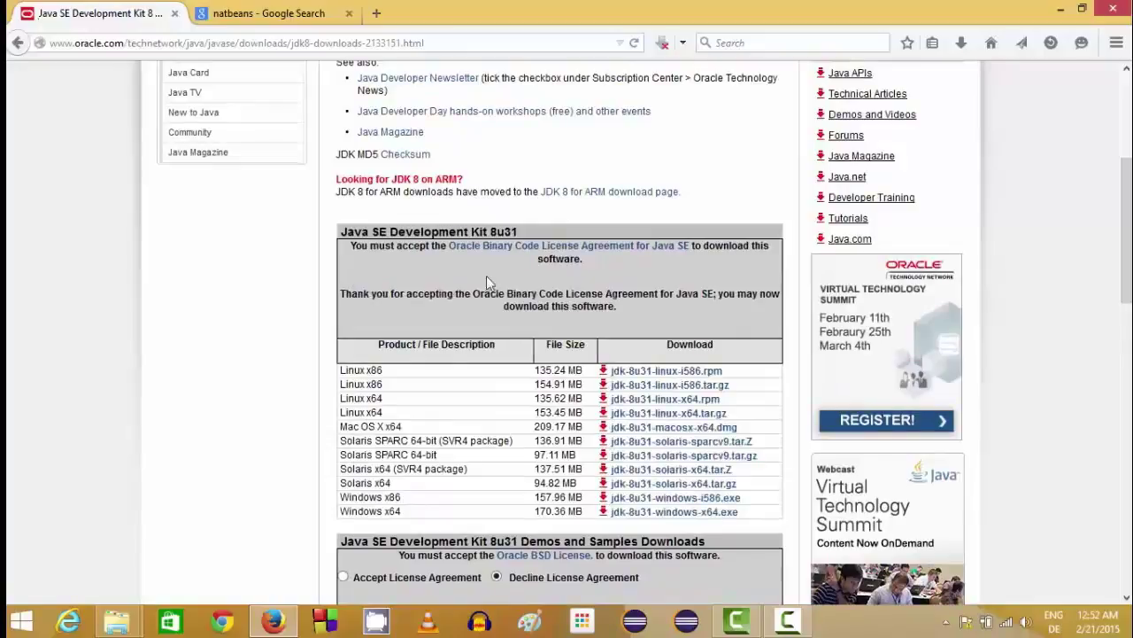
Step: Download the Windows x64 installer jdk-8u31-windows-x64.exe and save the file
{"action": "scroll", "coordinate": [576, 301], "scroll_direction": "down", "scroll_amount": 2}
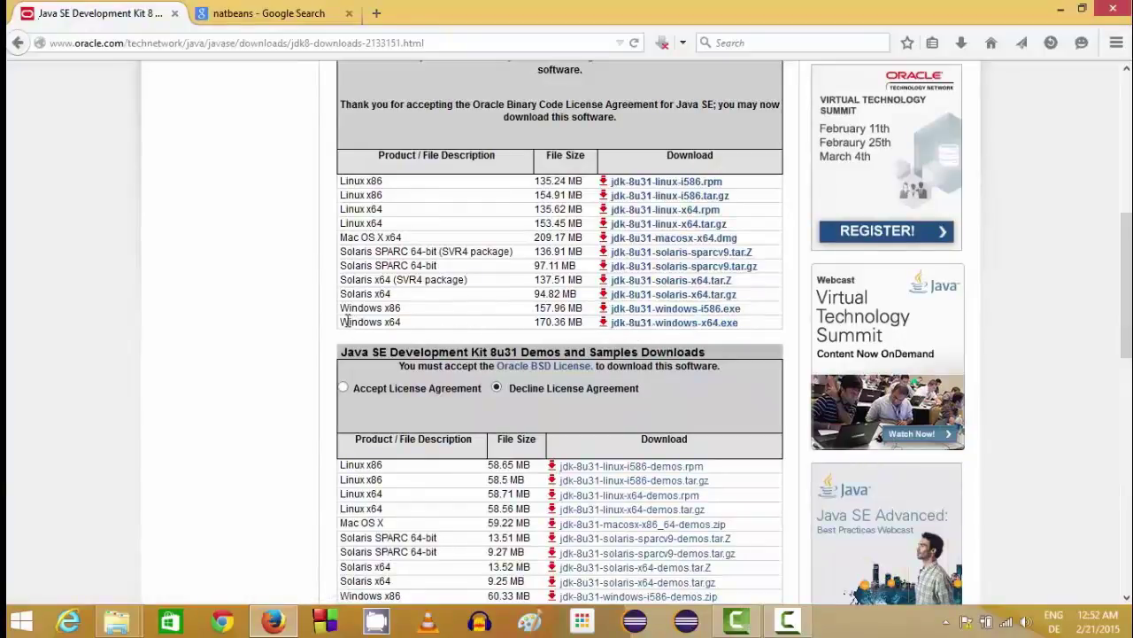
{"action": "left_click_drag", "start_coordinate": [346, 322], "coordinate": [376, 324]}
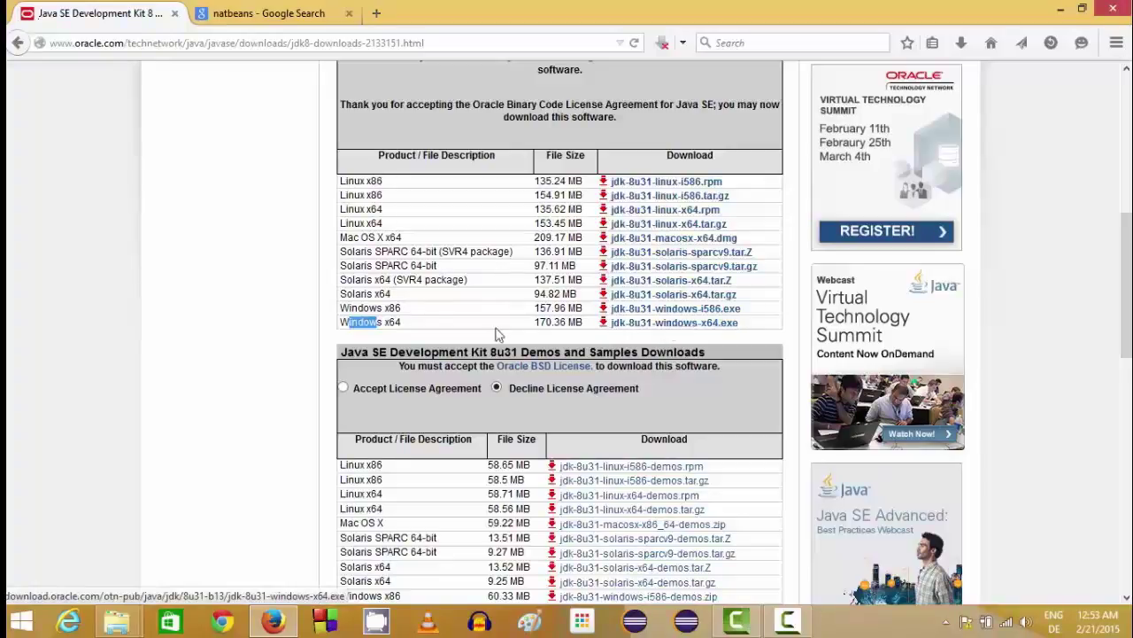
{"action": "left_click", "coordinate": [402, 328]}
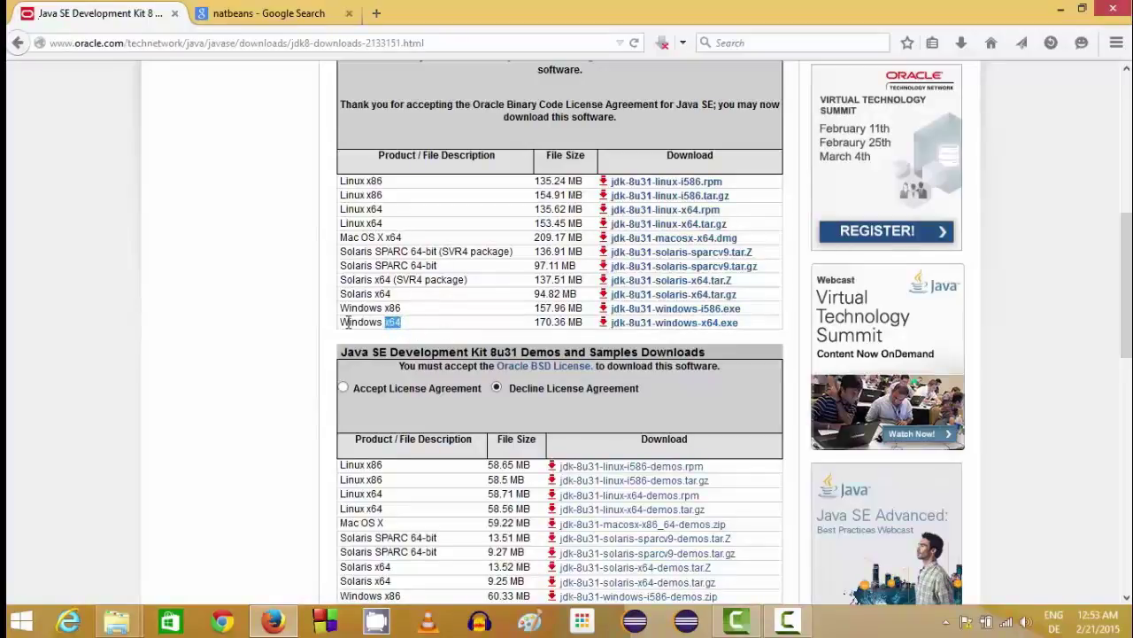
{"action": "left_click", "coordinate": [659, 324]}
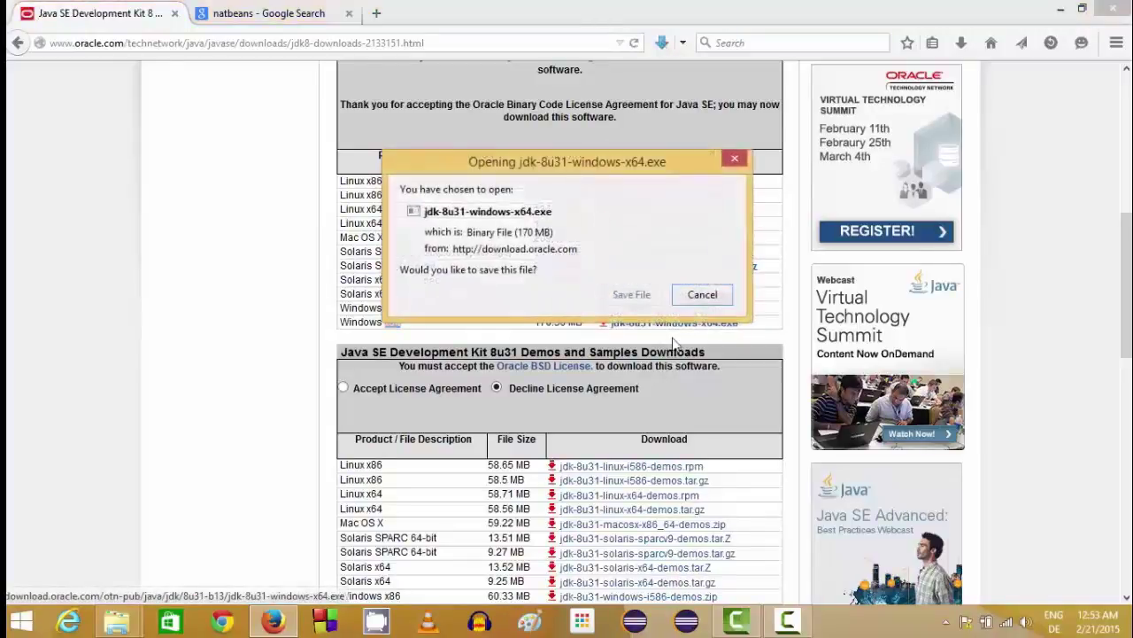
{"action": "left_click", "coordinate": [630, 295]}
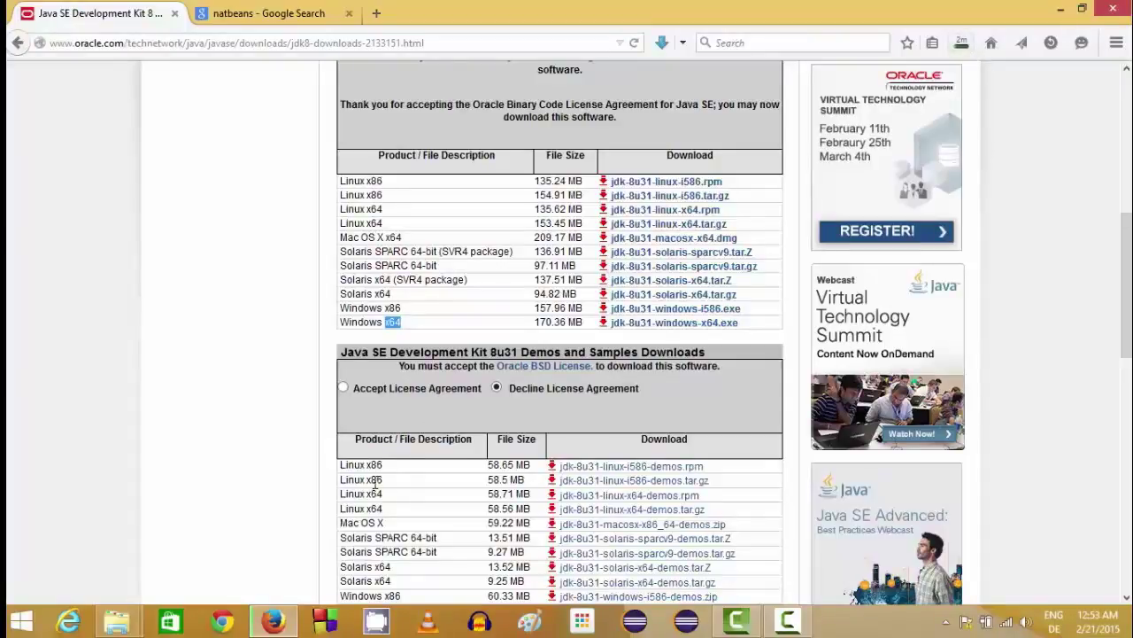
Step: Switch to File Explorer's This PC window, open C:\Program Files\Java, and select the jdk8 and jre8 folders
{"action": "mouse_move", "coordinate": [120, 619]}
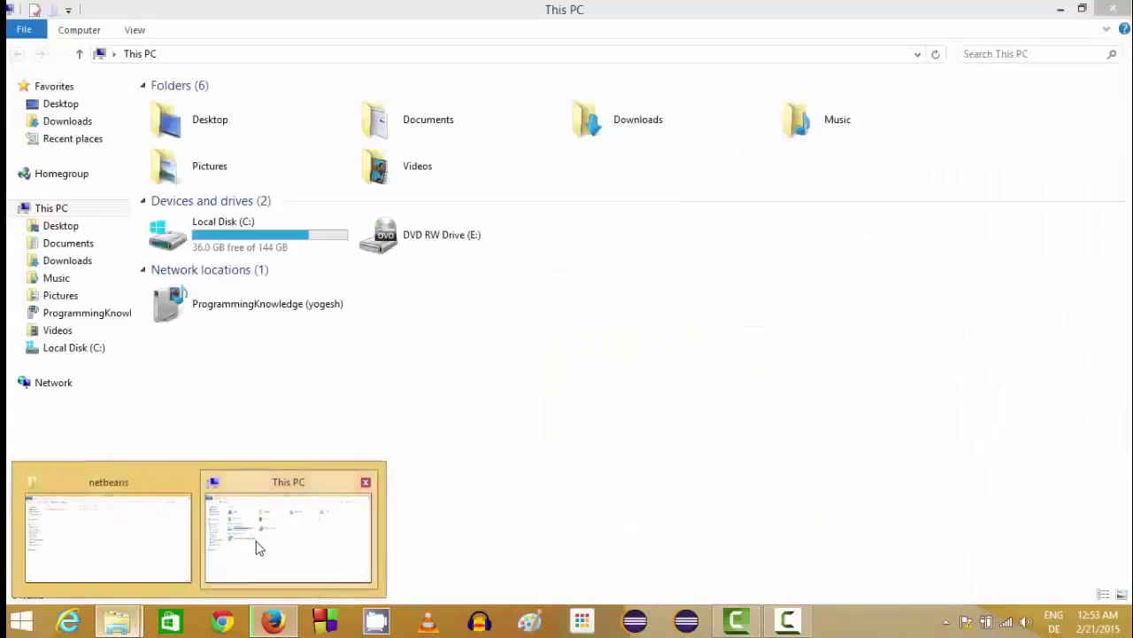
{"action": "left_click", "coordinate": [258, 547]}
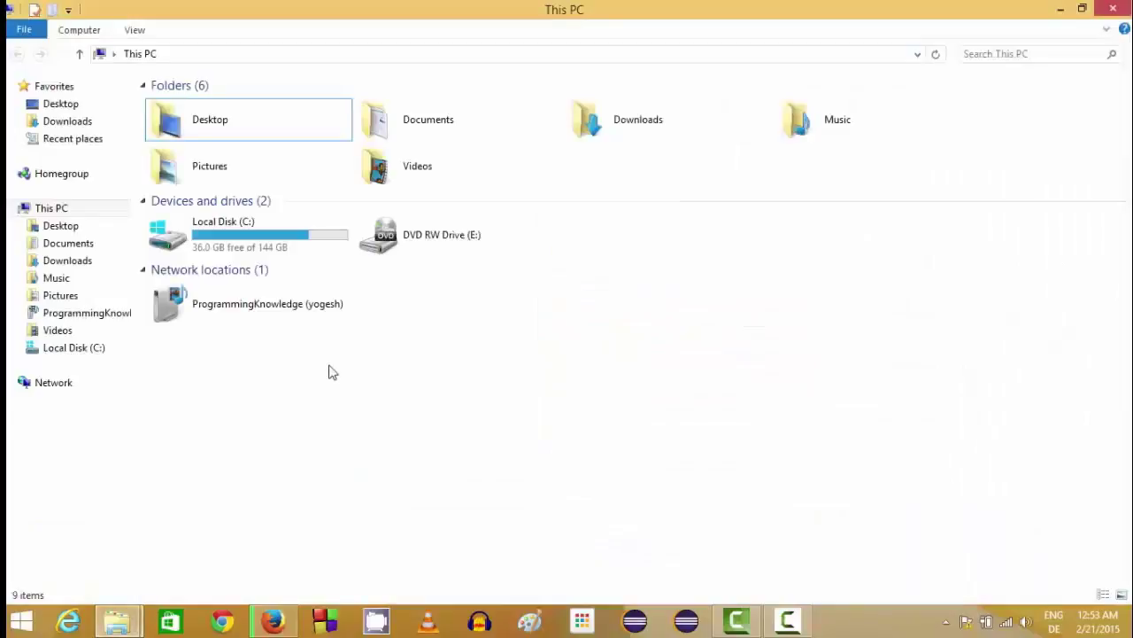
{"action": "double_click", "coordinate": [246, 237]}
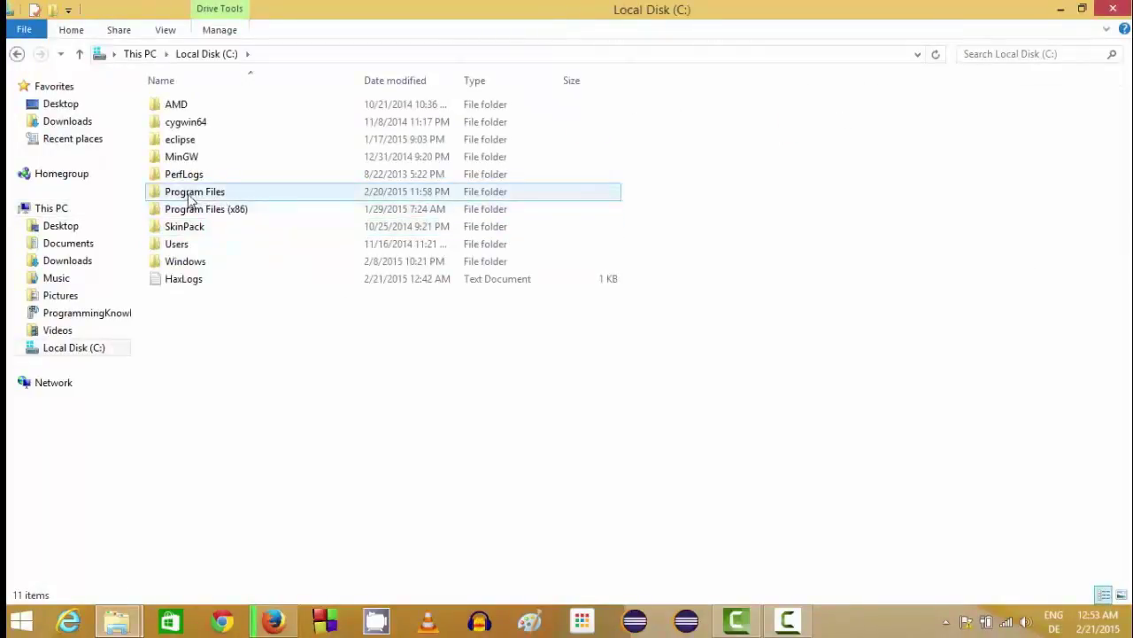
{"action": "double_click", "coordinate": [190, 196]}
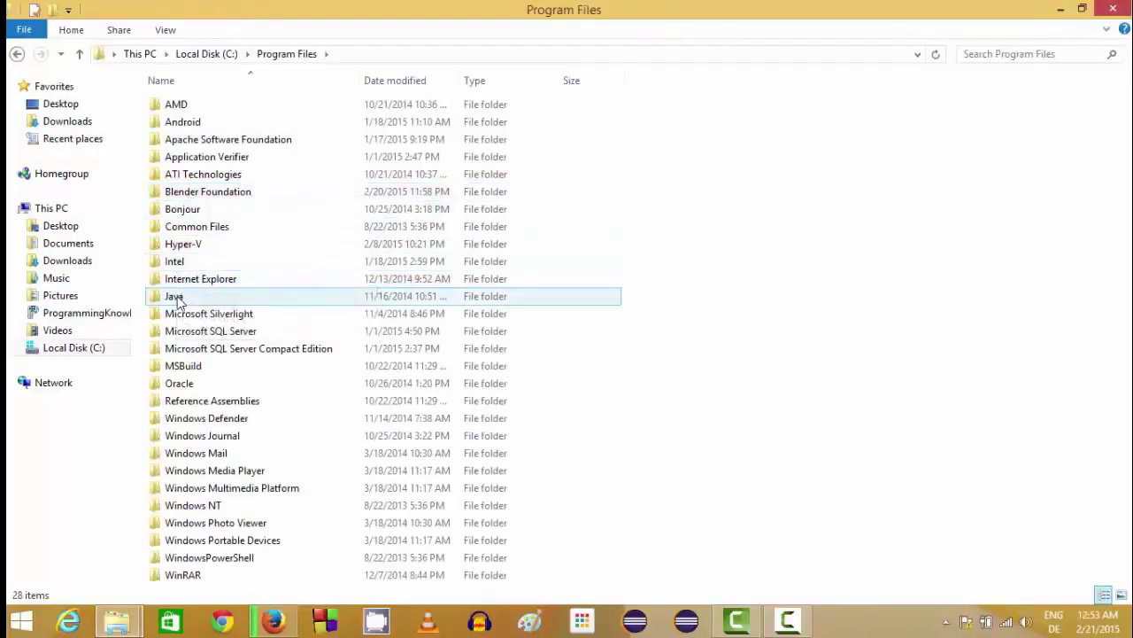
{"action": "double_click", "coordinate": [178, 298]}
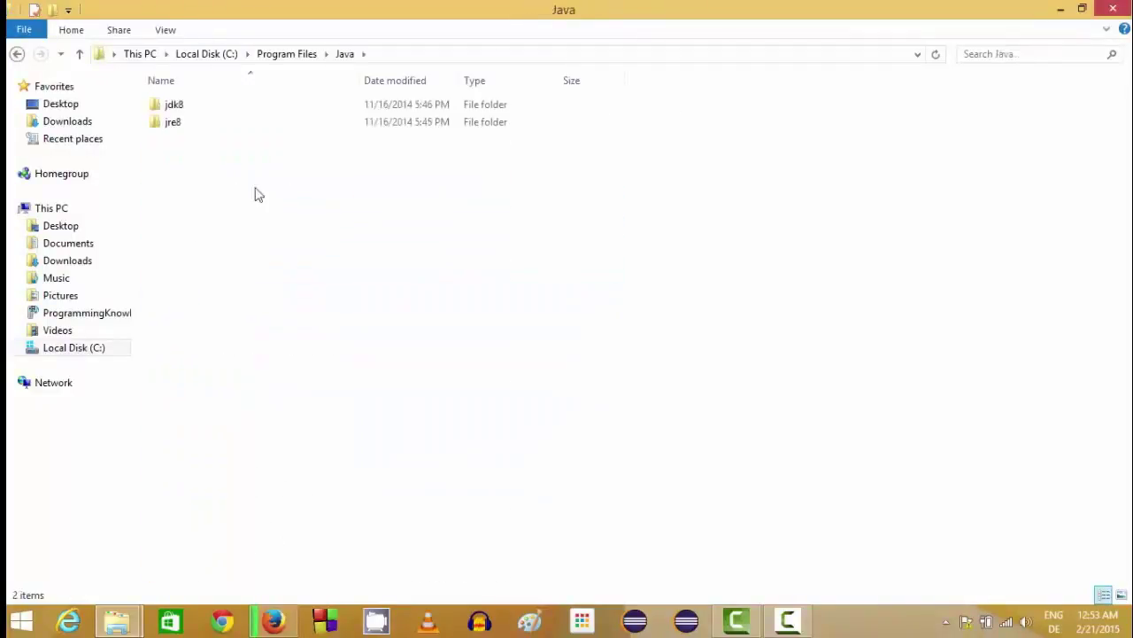
{"action": "left_click_drag", "start_coordinate": [521, 229], "coordinate": [168, 99]}
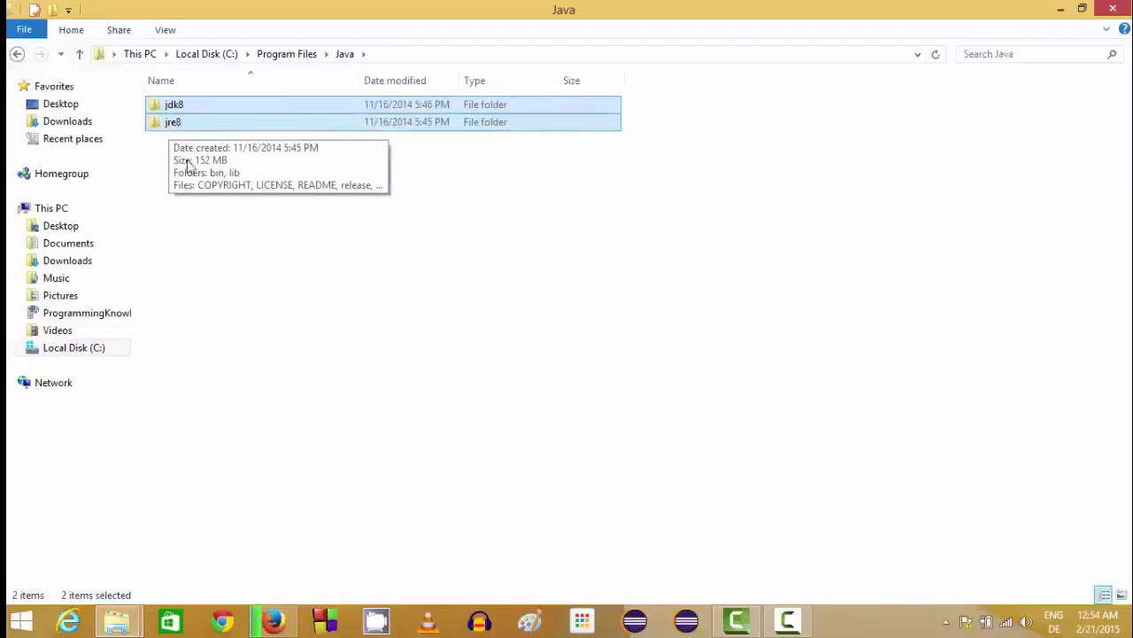
{"action": "left_click", "coordinate": [377, 230]}
{"action": "left_click_drag", "start_coordinate": [661, 268], "coordinate": [213, 101]}
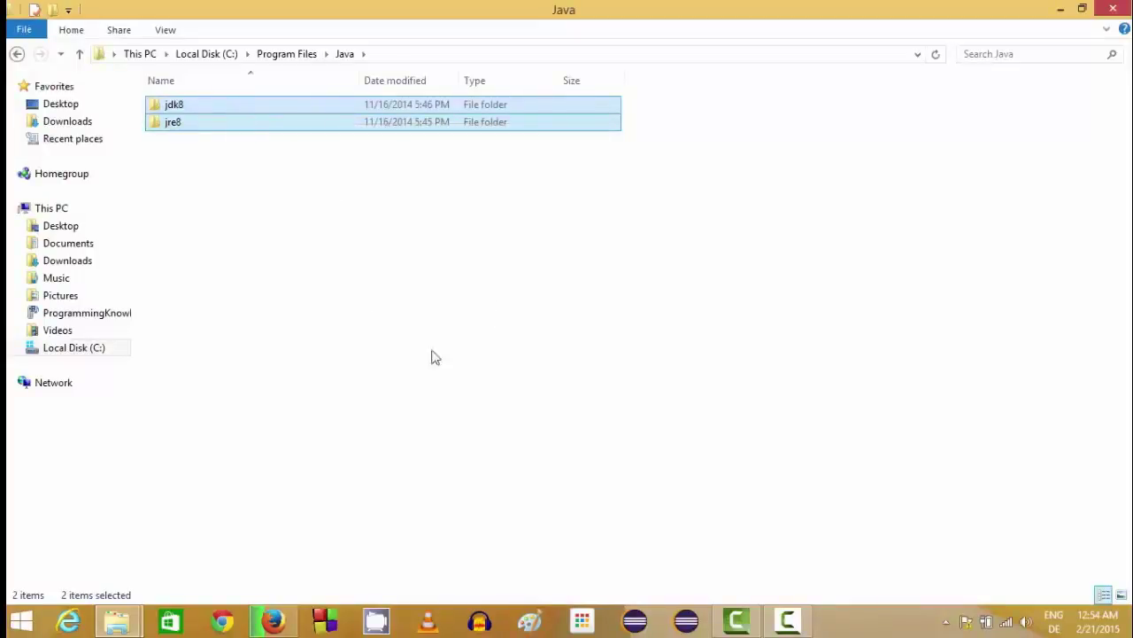
Step: Search Windows for "sy", open the System control panel window, and move it nearer the middle of the screen
{"action": "mouse_move", "coordinate": [1132, 3]}
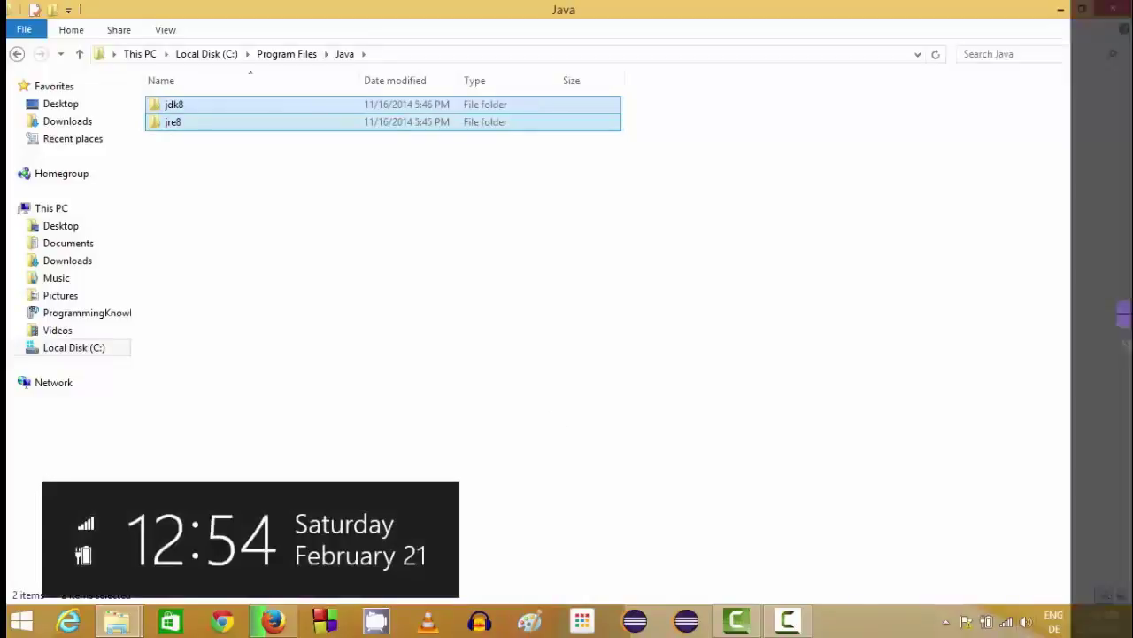
{"action": "left_click", "coordinate": [1096, 160]}
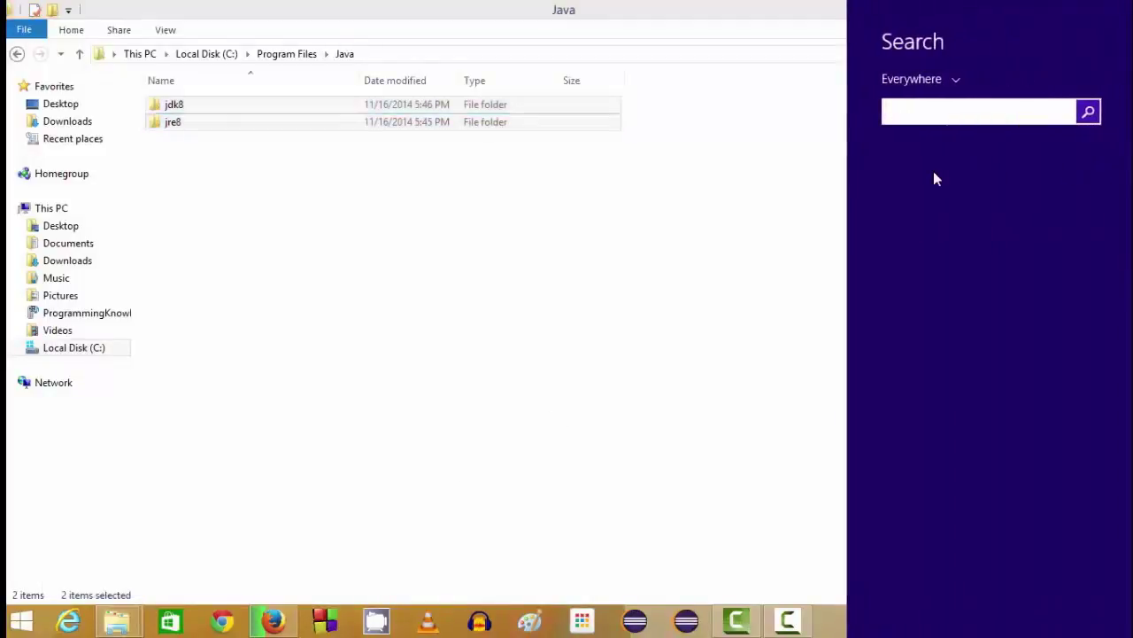
{"action": "type", "text": "sy"}
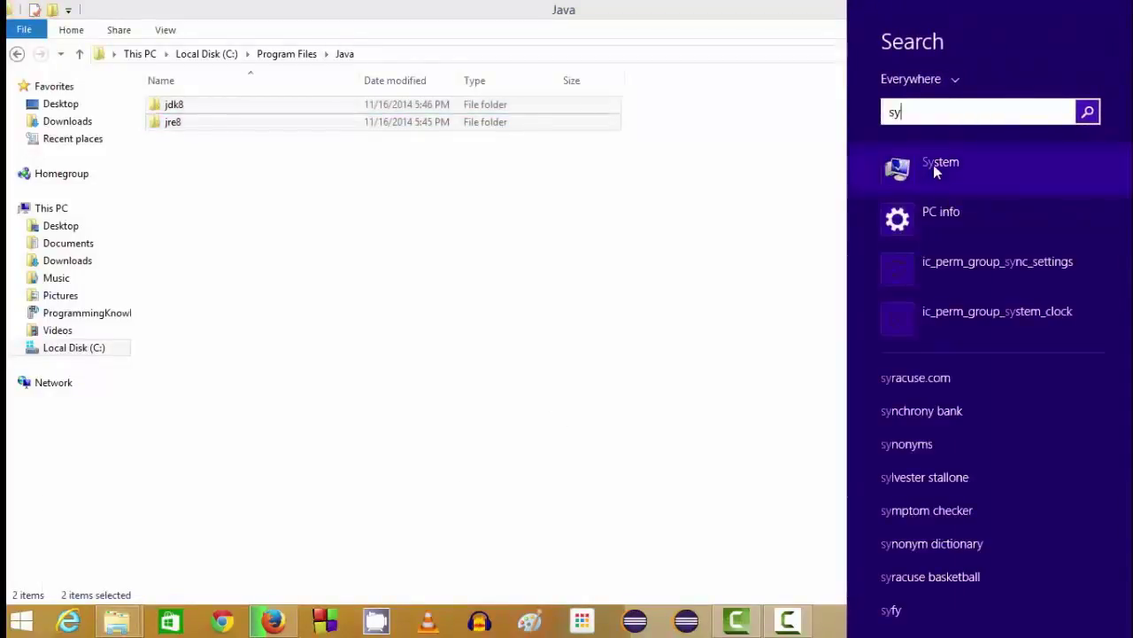
{"action": "left_click", "coordinate": [926, 164]}
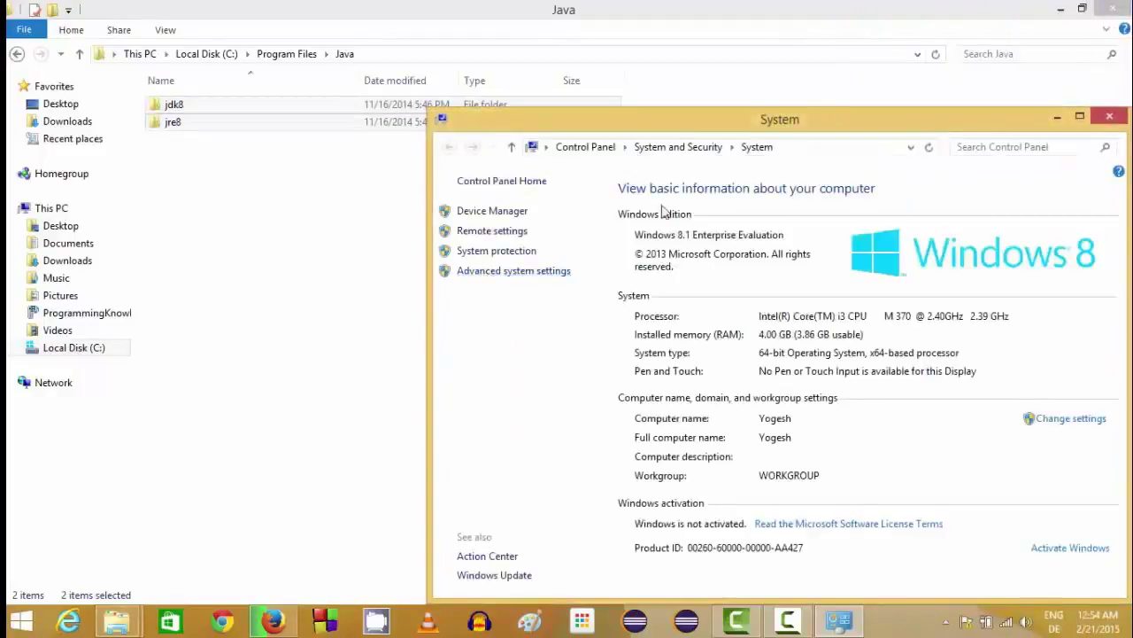
{"action": "left_click_drag", "start_coordinate": [666, 126], "coordinate": [527, 76]}
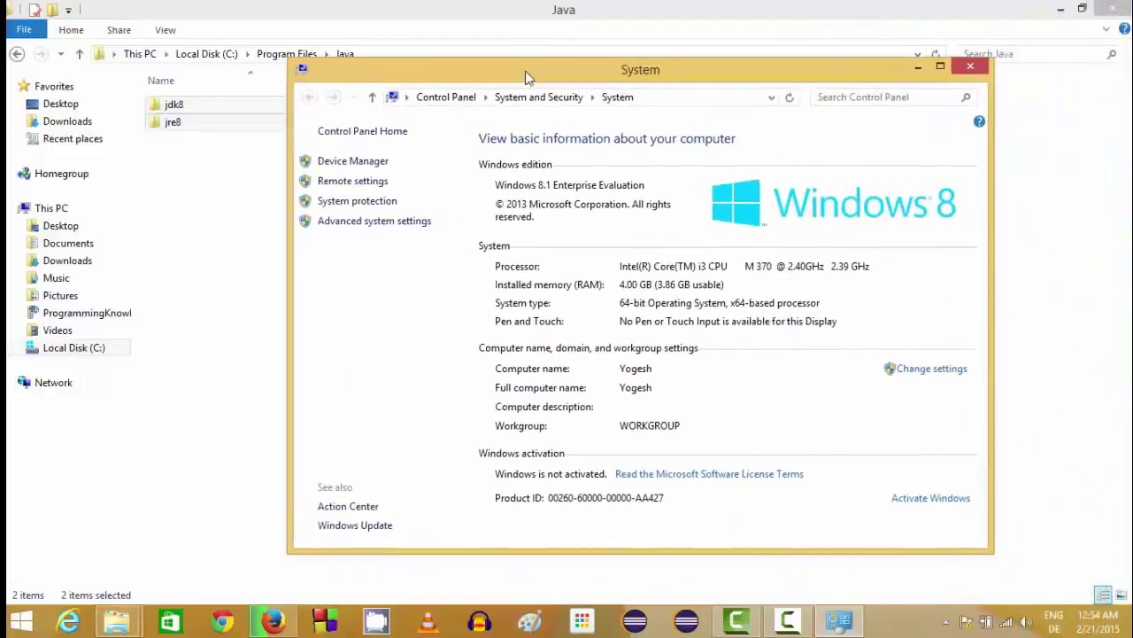
Step: Open the Environment Variables dialog from the advanced system settings
{"action": "left_click", "coordinate": [354, 223]}
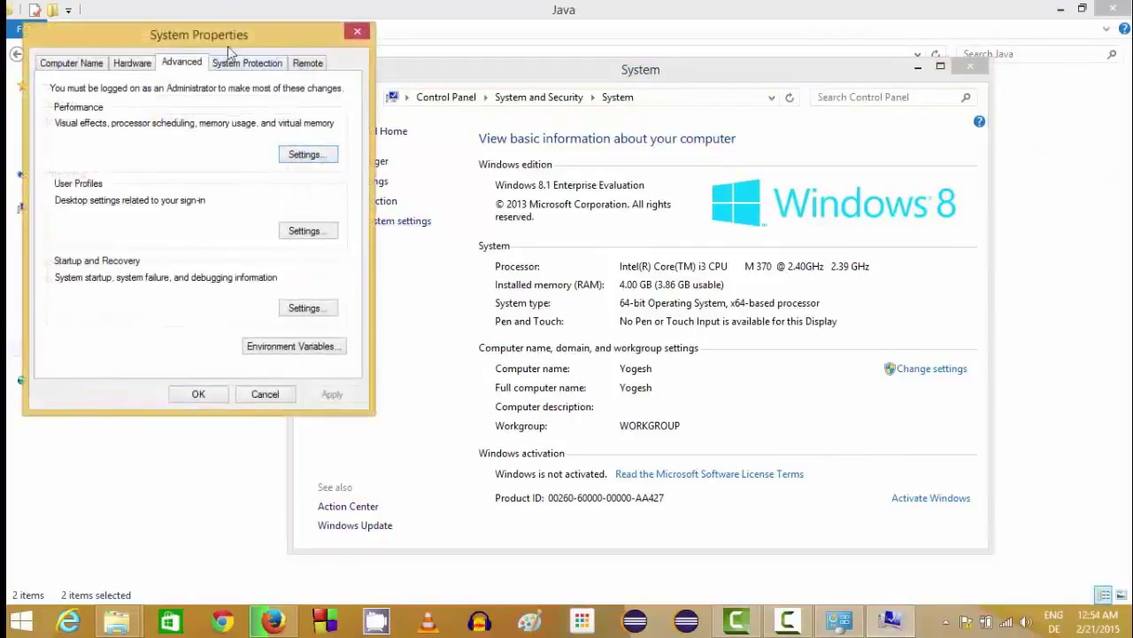
{"action": "left_click_drag", "start_coordinate": [228, 34], "coordinate": [555, 29]}
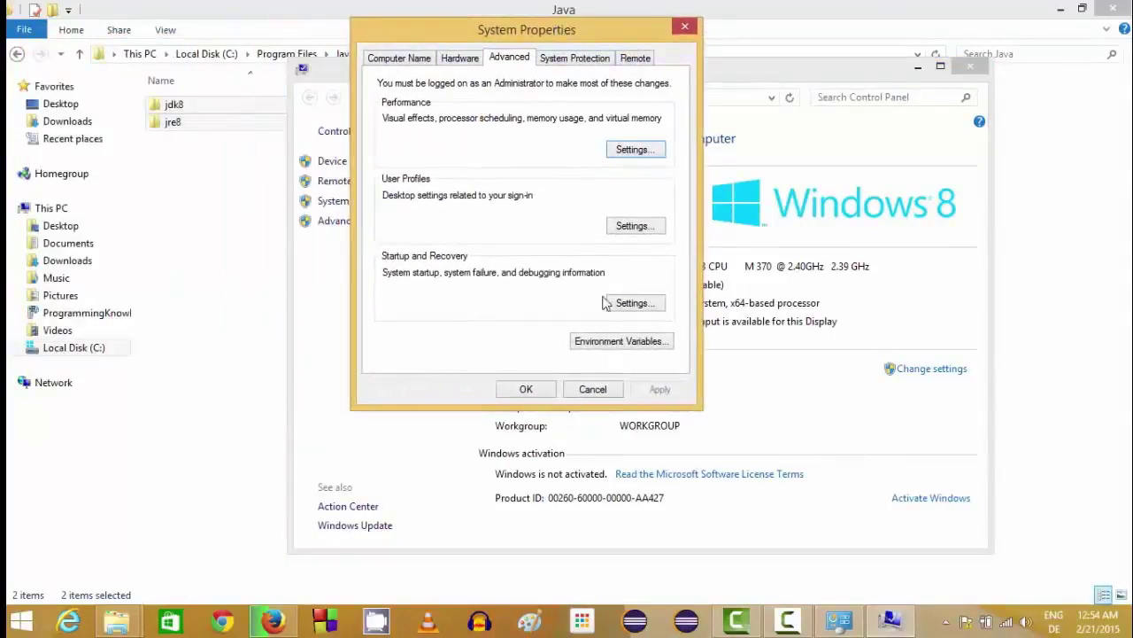
{"action": "left_click", "coordinate": [605, 347]}
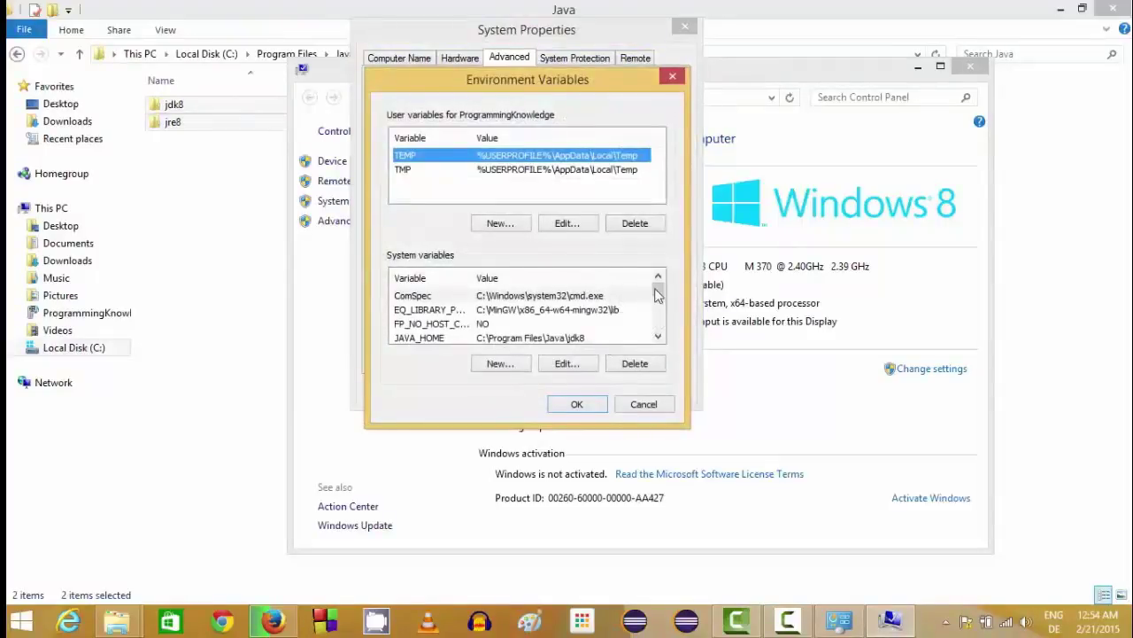
Step: Open the Path system variable for editing and place the cursor in its value
{"action": "left_click_drag", "start_coordinate": [658, 296], "coordinate": [656, 307]}
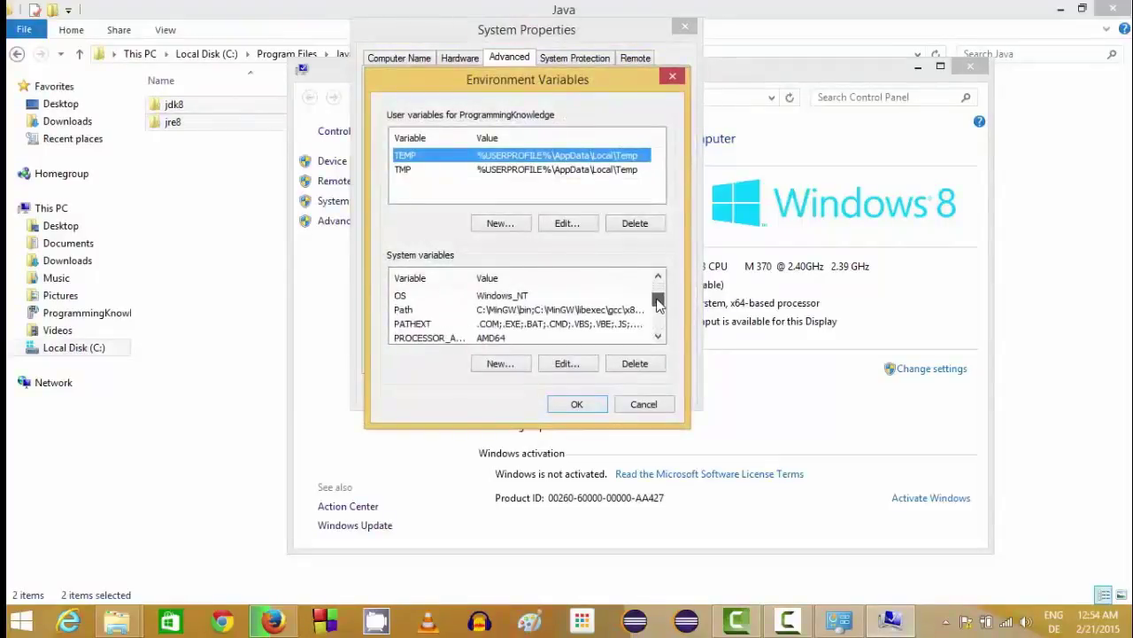
{"action": "left_click", "coordinate": [493, 311]}
{"action": "double_click", "coordinate": [526, 312]}
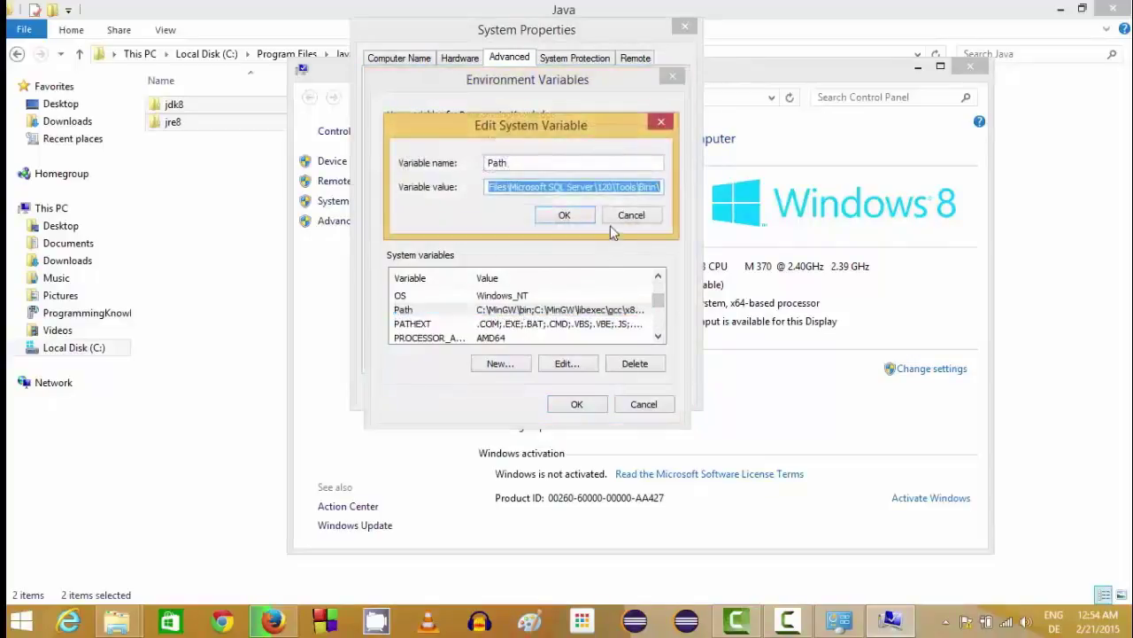
{"action": "left_click", "coordinate": [617, 188]}
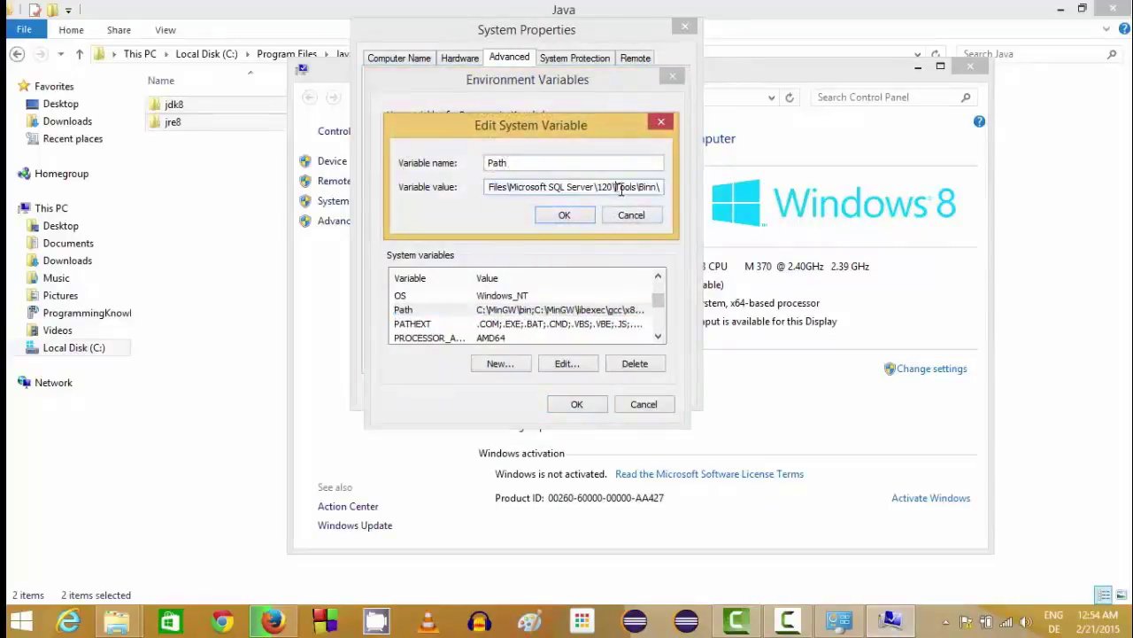
Step: Return to the Java folder in File Explorer and open the bin folder inside jdk8
{"action": "left_click", "coordinate": [210, 203]}
{"action": "mouse_move", "coordinate": [194, 115]}
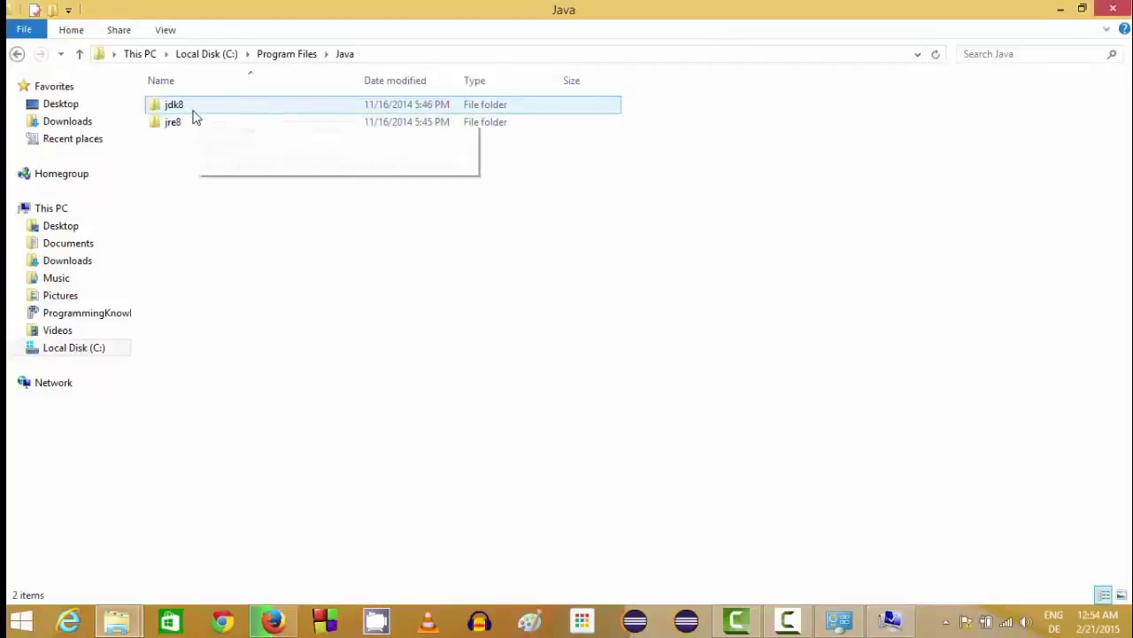
{"action": "double_click", "coordinate": [191, 111]}
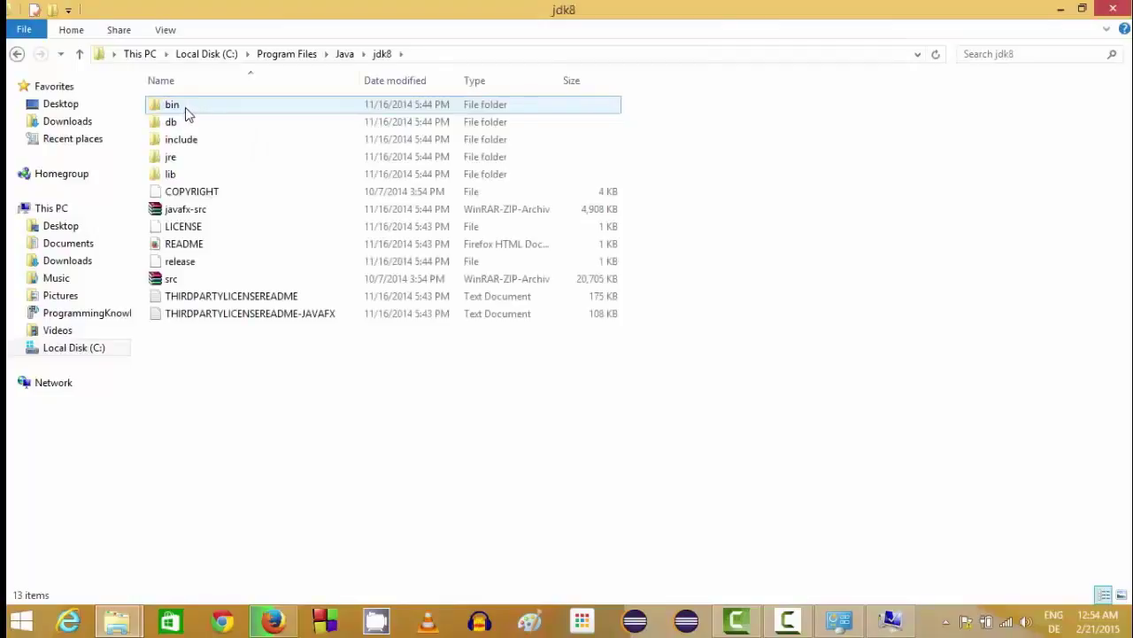
{"action": "double_click", "coordinate": [186, 110]}
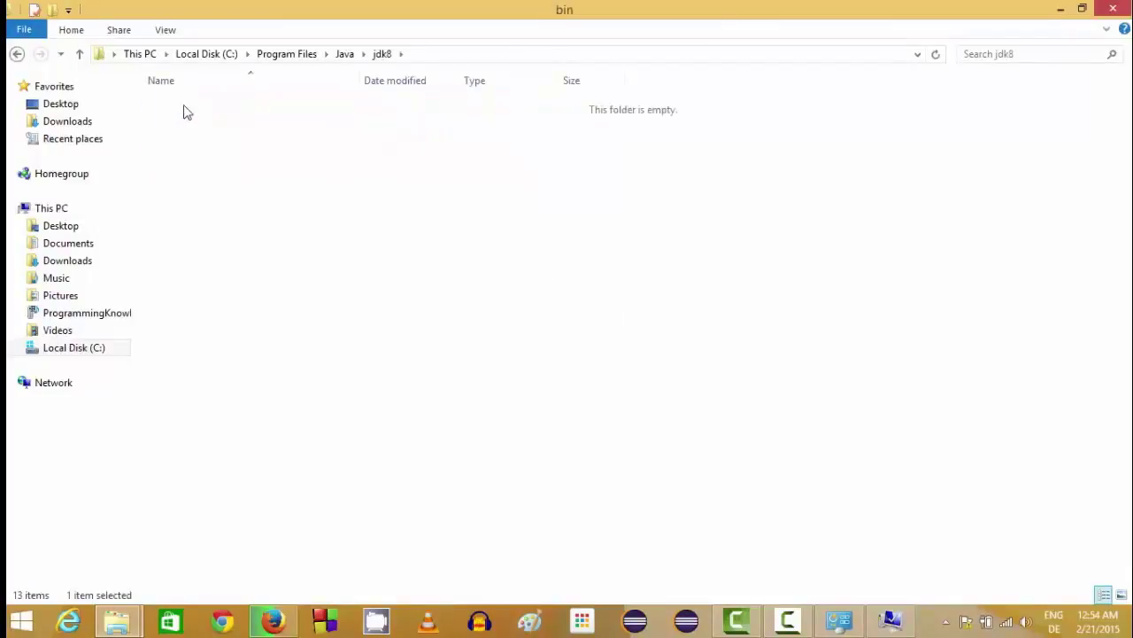
Step: Copy the full folder path of the bin folder inside jdk8
{"action": "left_click", "coordinate": [522, 53]}
{"action": "left_click", "coordinate": [442, 54]}
{"action": "key", "text": "ctrl+a"}
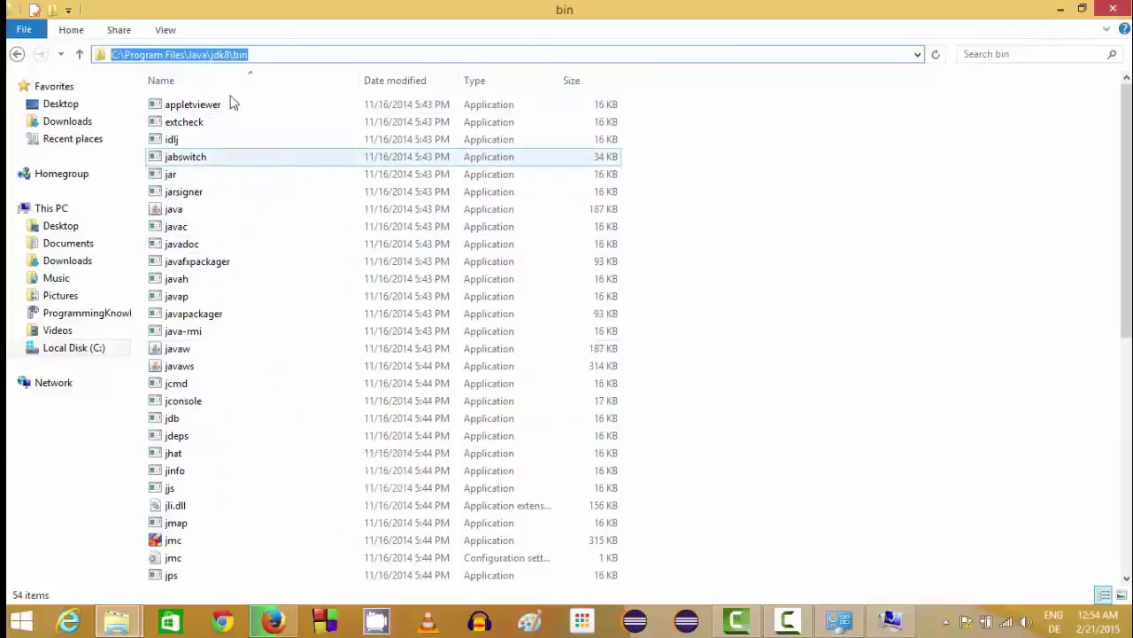
{"action": "left_click", "coordinate": [263, 54]}
{"action": "key", "text": "ctrl+a"}
{"action": "key", "text": "ctrl+c"}
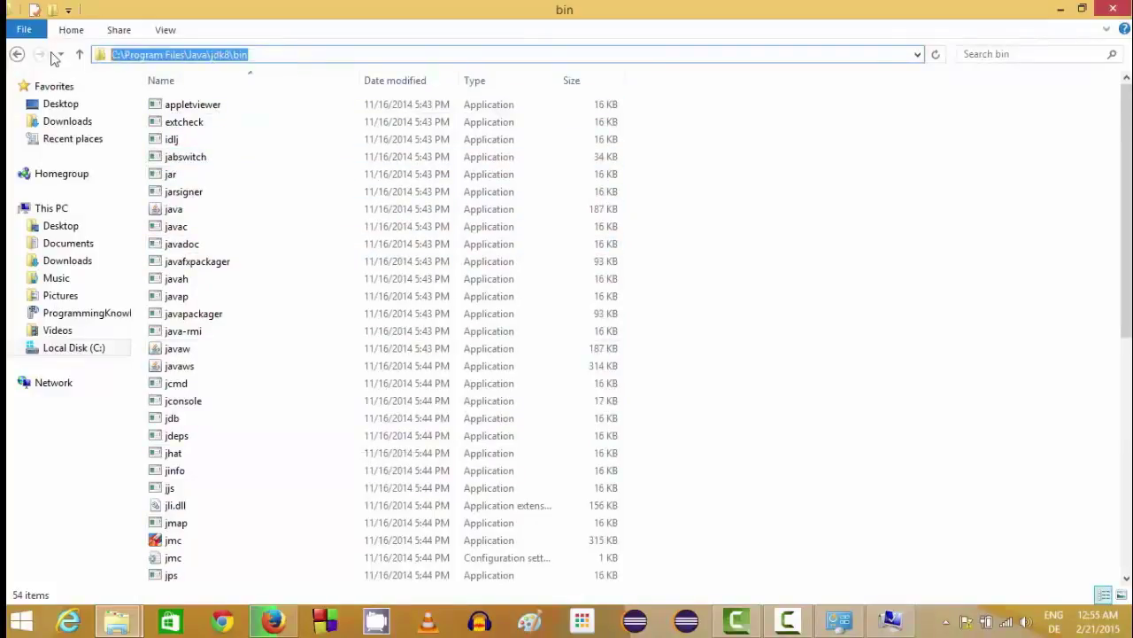
Step: Append ";C:\Program Files\Java\jdk8\bin" to the end of the Path system variable's value
{"action": "left_click", "coordinate": [890, 620]}
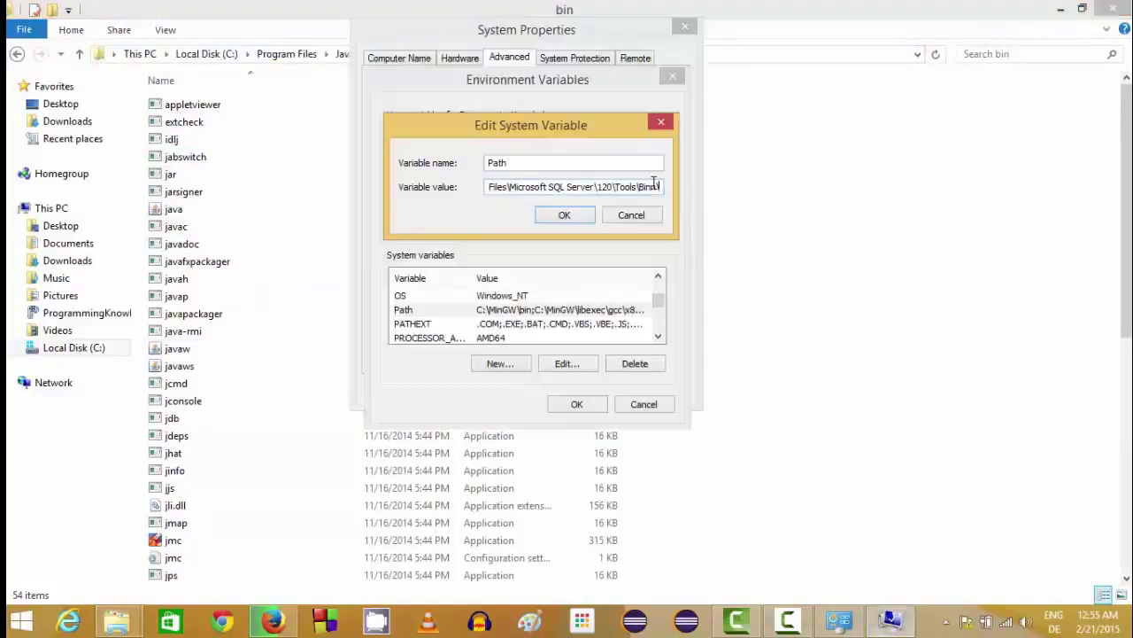
{"action": "type", "text": ";"}
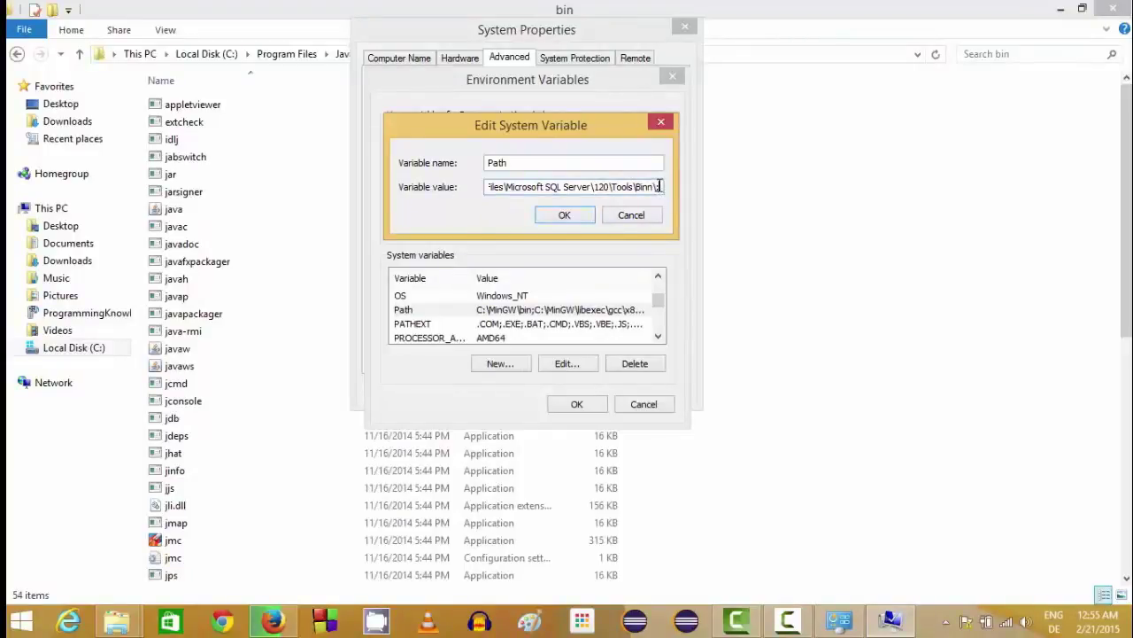
{"action": "key", "text": "ctrl+v"}
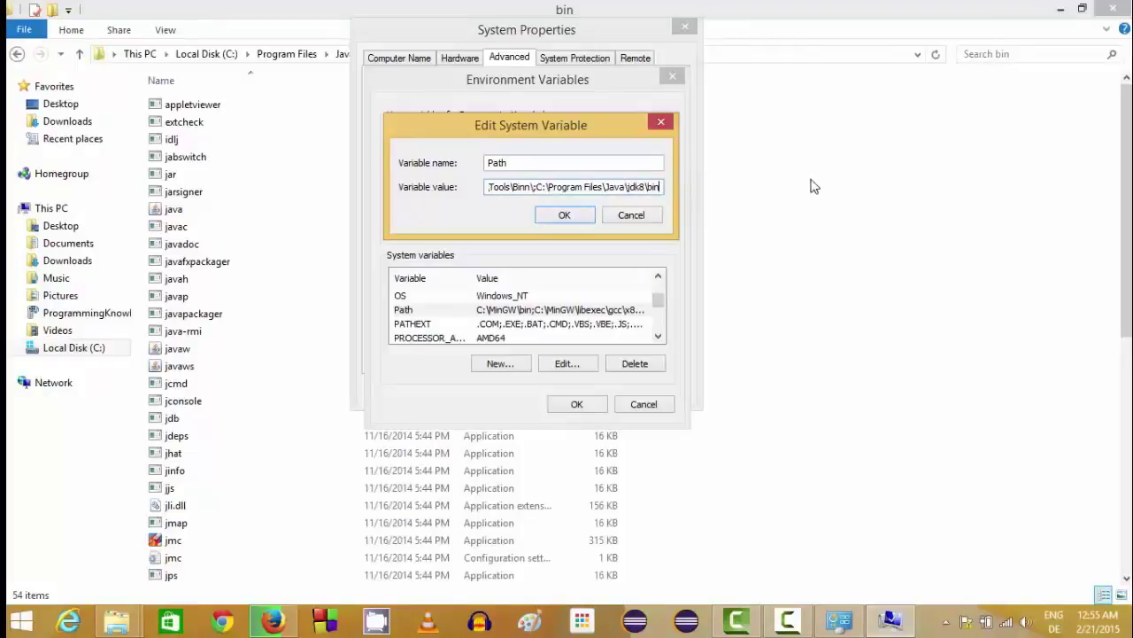
{"action": "key", "text": "Return"}
{"action": "key", "text": "Return"}
{"action": "key", "text": "Return"}
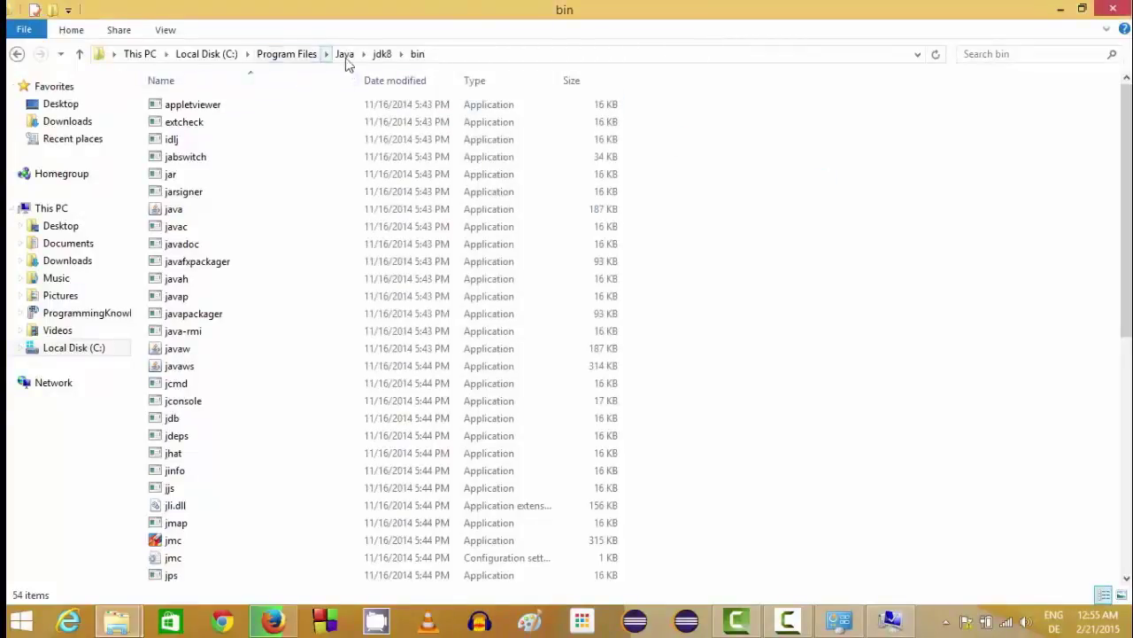
Step: In File Explorer, go back to the Java folder, open the bin folder inside jre8, and copy its full path
{"action": "left_click", "coordinate": [380, 55]}
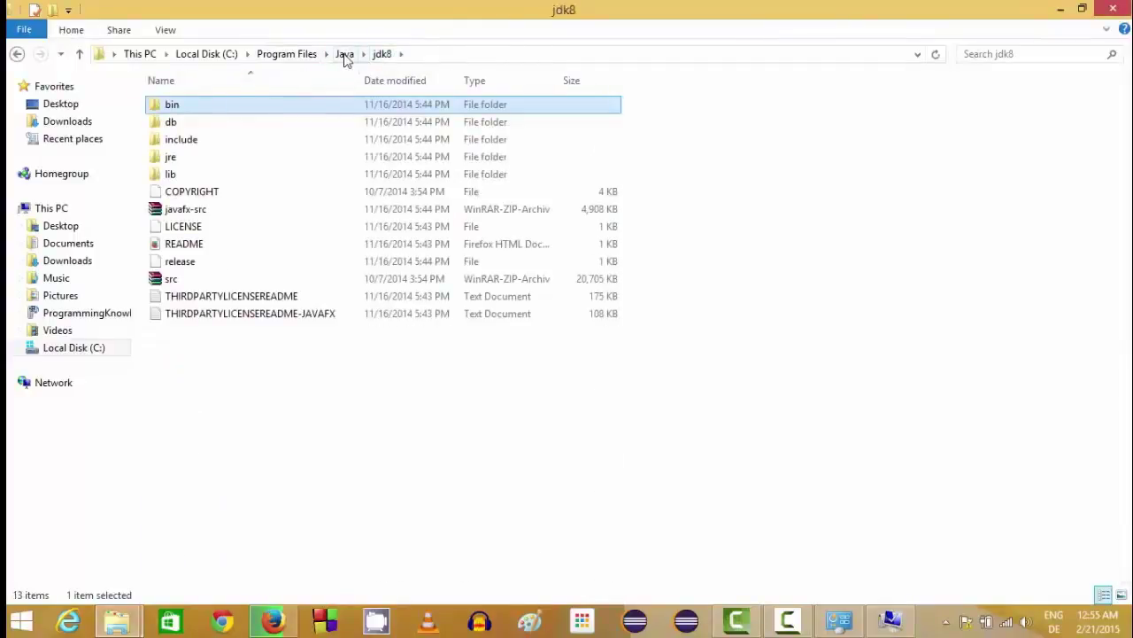
{"action": "left_click", "coordinate": [344, 54]}
{"action": "left_click", "coordinate": [181, 125]}
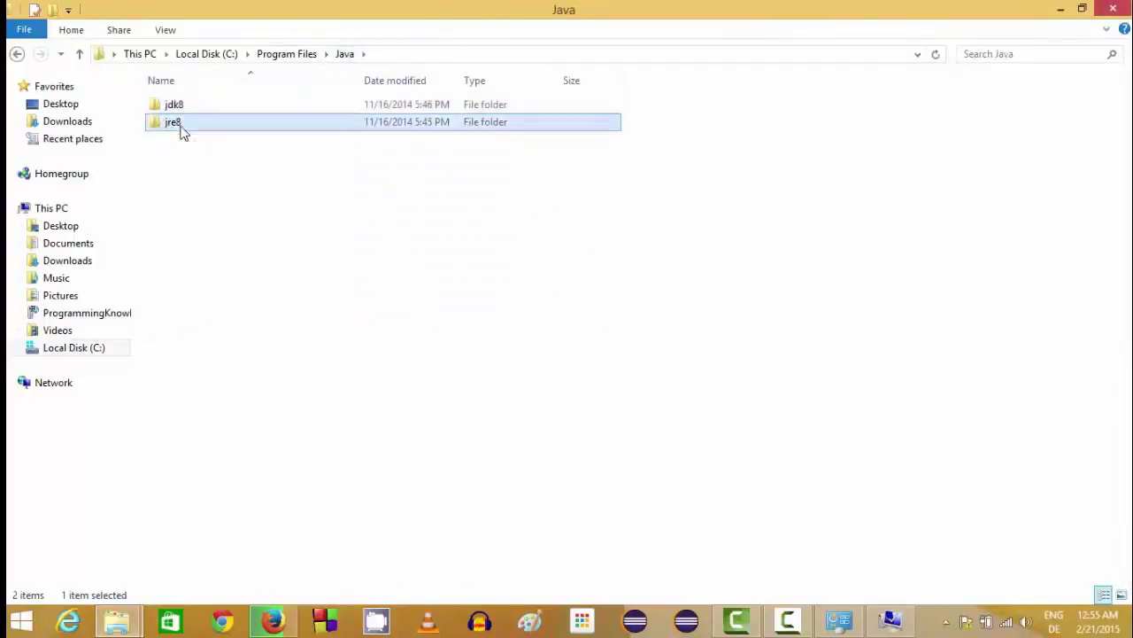
{"action": "double_click", "coordinate": [184, 126]}
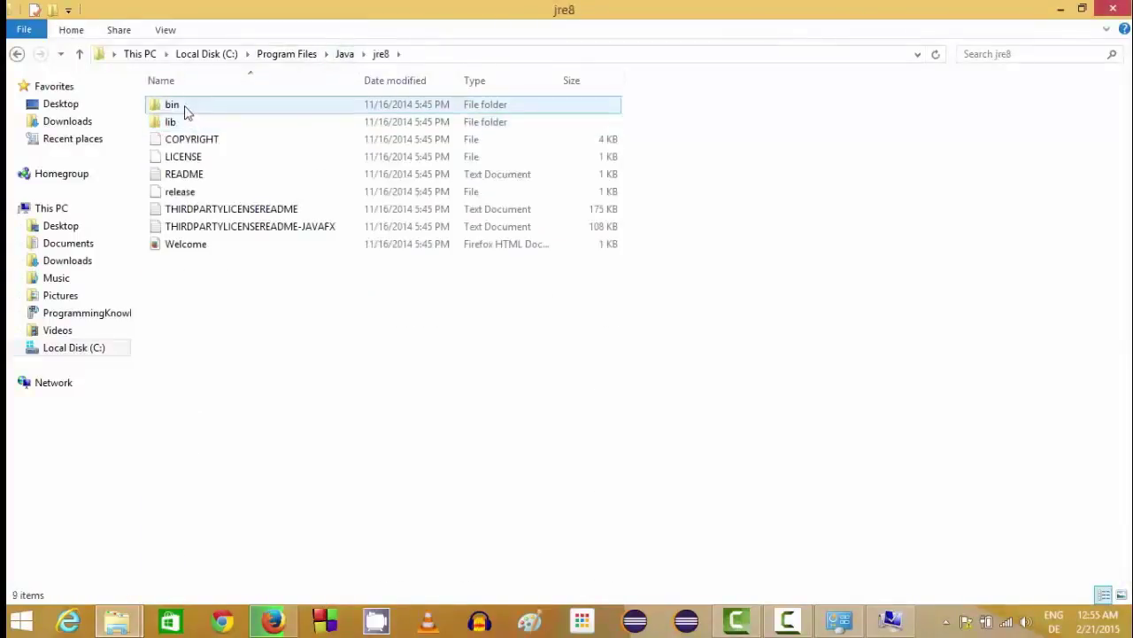
{"action": "double_click", "coordinate": [186, 110]}
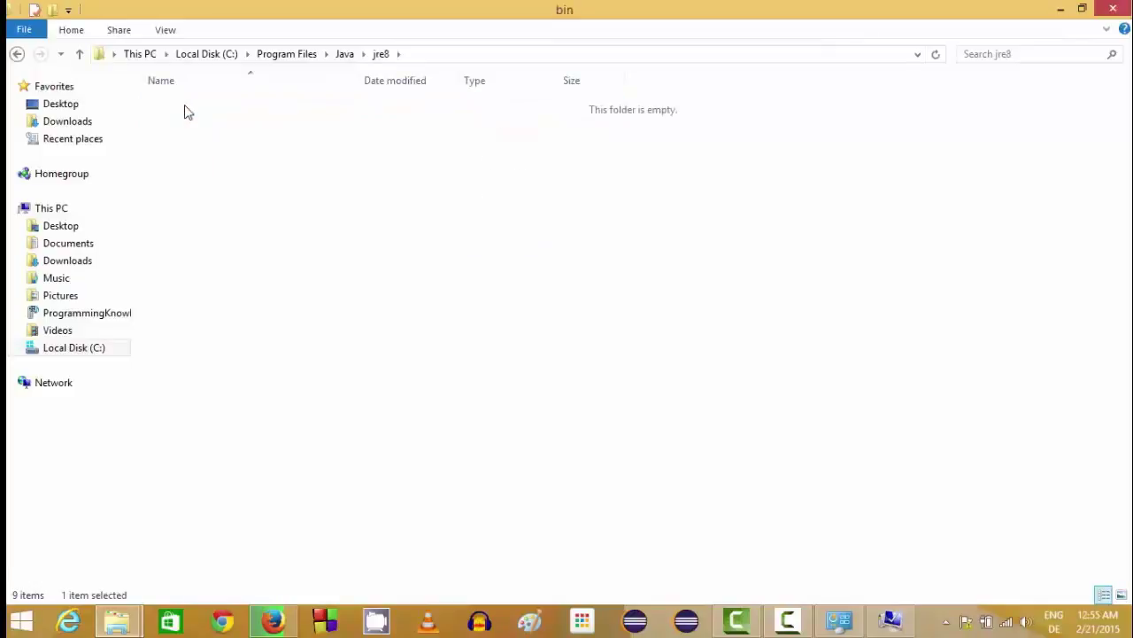
{"action": "left_click", "coordinate": [469, 58]}
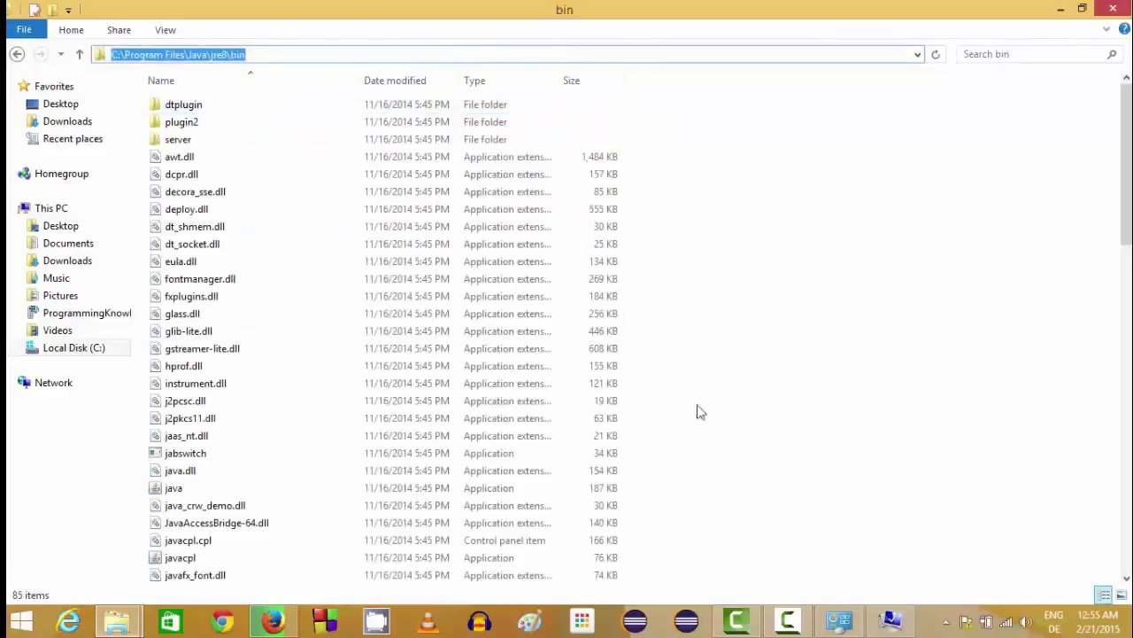
Step: Append ";C:\Program Files\Java\jre8\bin" to the Path system variable and accept the changes in all open system dialogs
{"action": "left_click", "coordinate": [890, 619]}
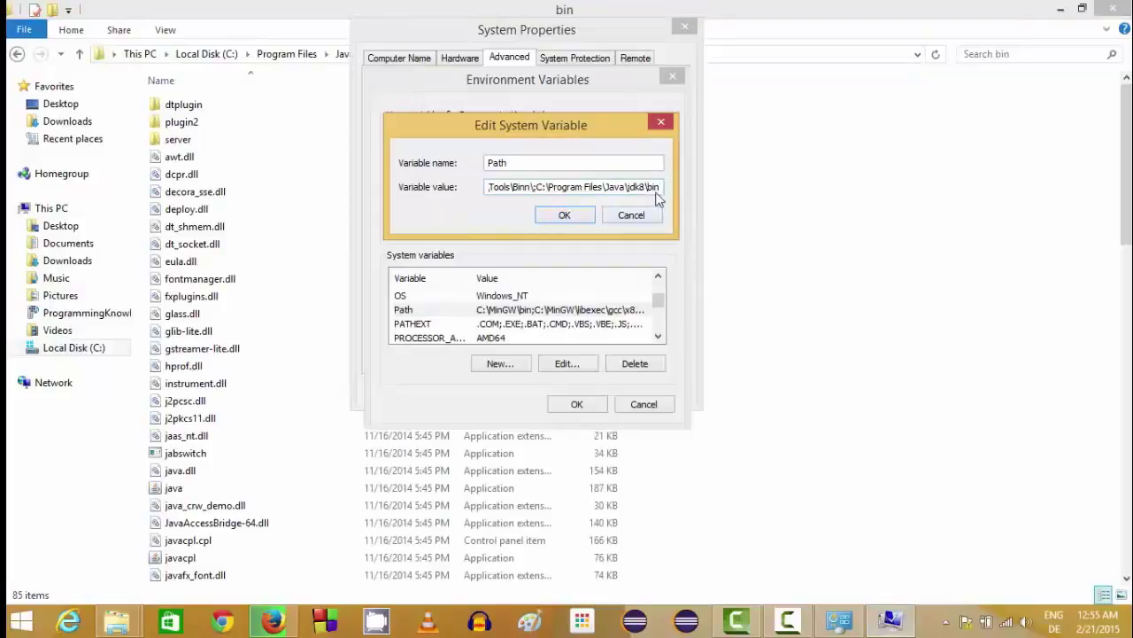
{"action": "type", "text": ";"}
{"action": "key", "text": "ctrl+v"}
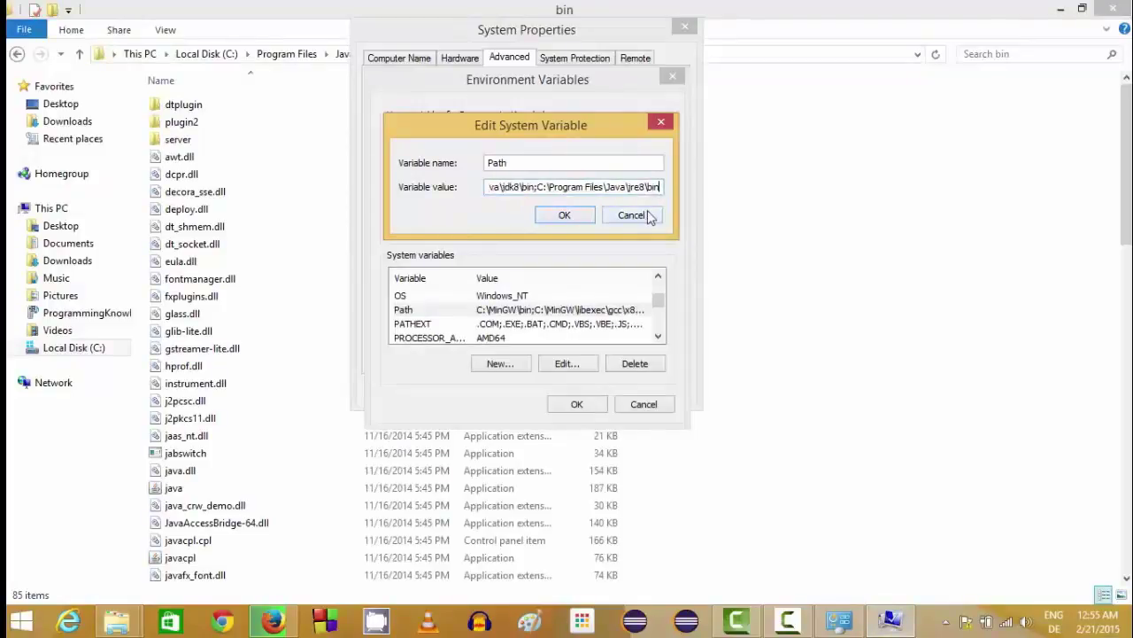
{"action": "left_click", "coordinate": [571, 217]}
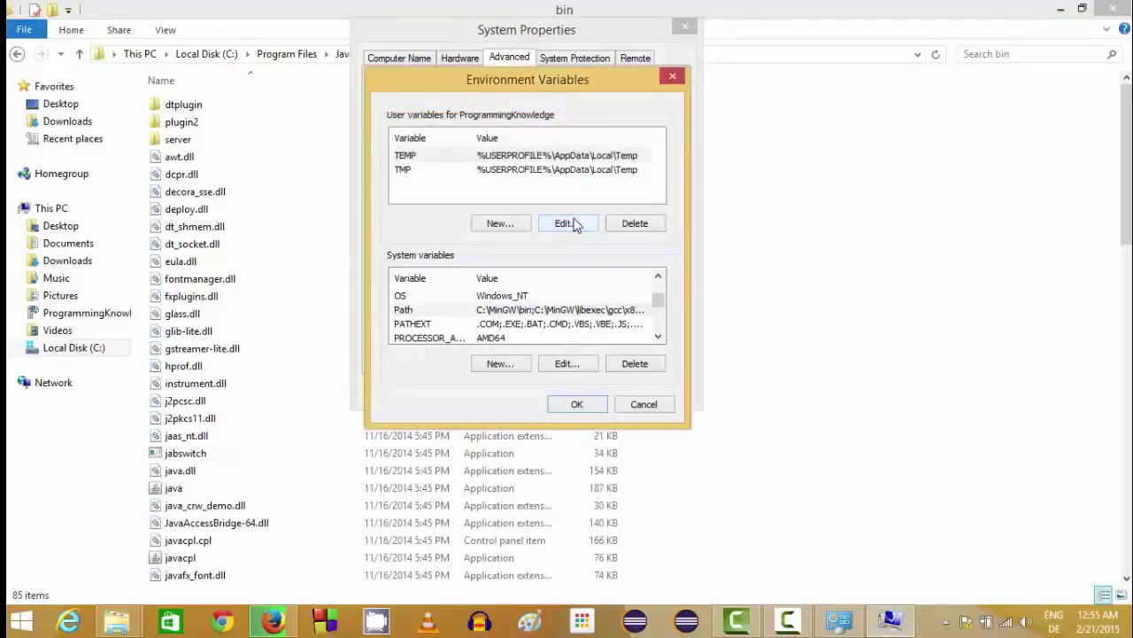
{"action": "left_click", "coordinate": [584, 398]}
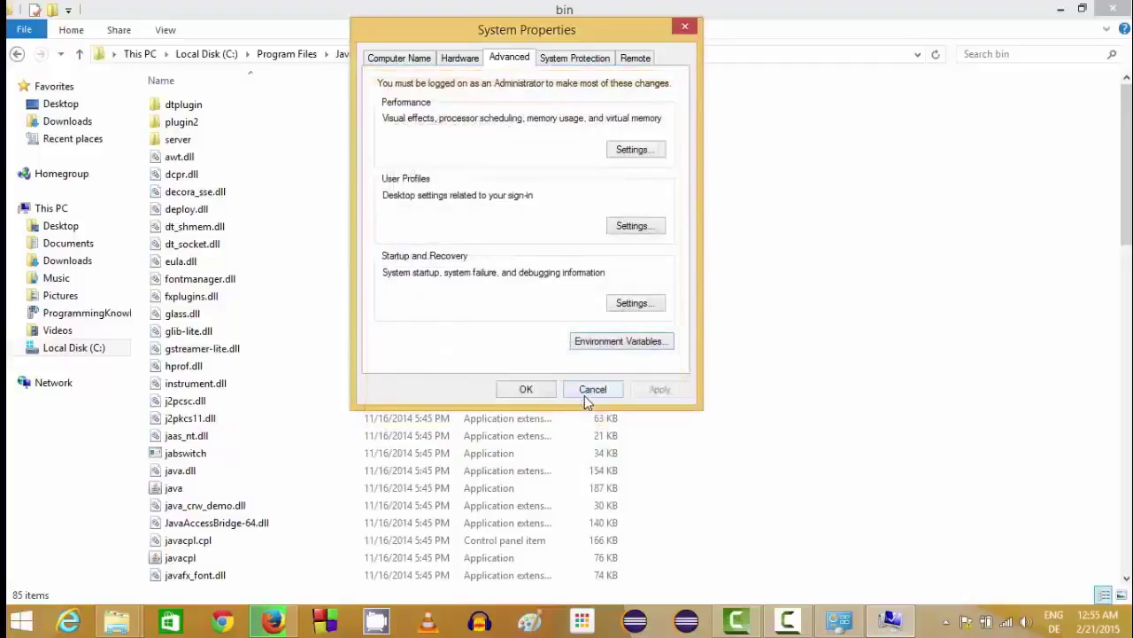
{"action": "left_click", "coordinate": [526, 389]}
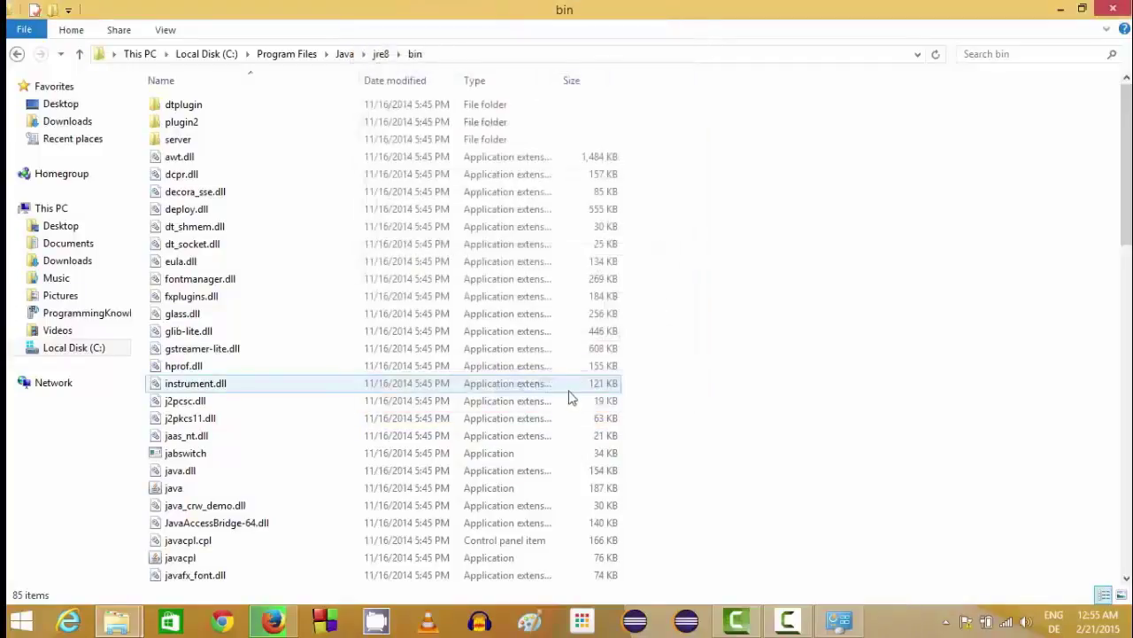
Step: Return to the browser's NetBeans search results, open the official NetBeans site, and go to the NetBeans IDE 8.0.2 download page
{"action": "left_click", "coordinate": [1060, 9]}
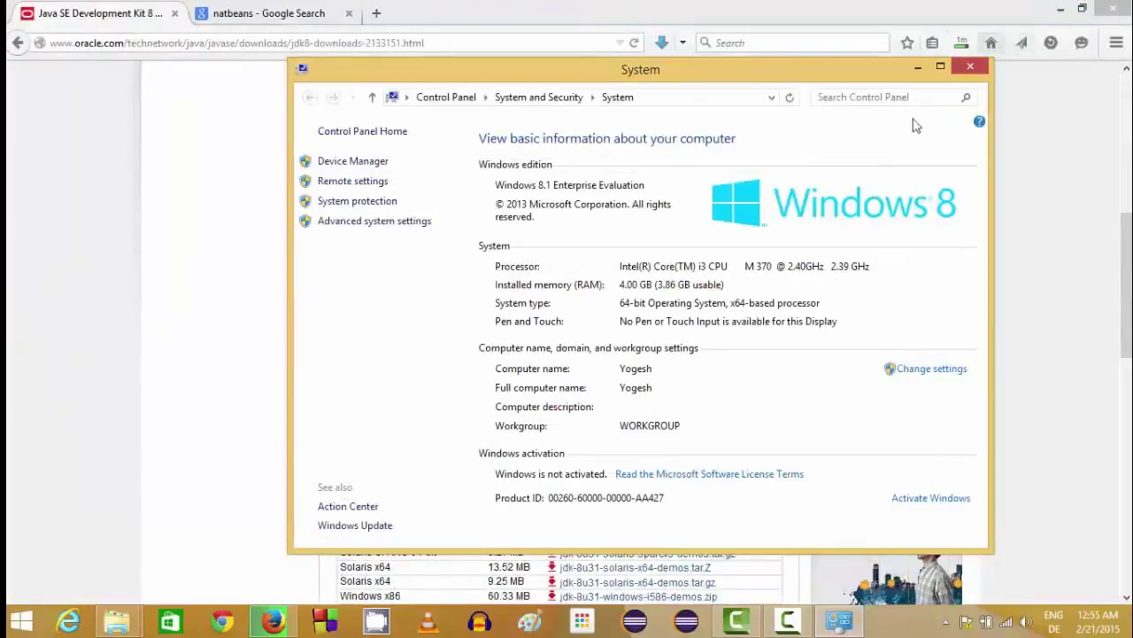
{"action": "left_click", "coordinate": [918, 71]}
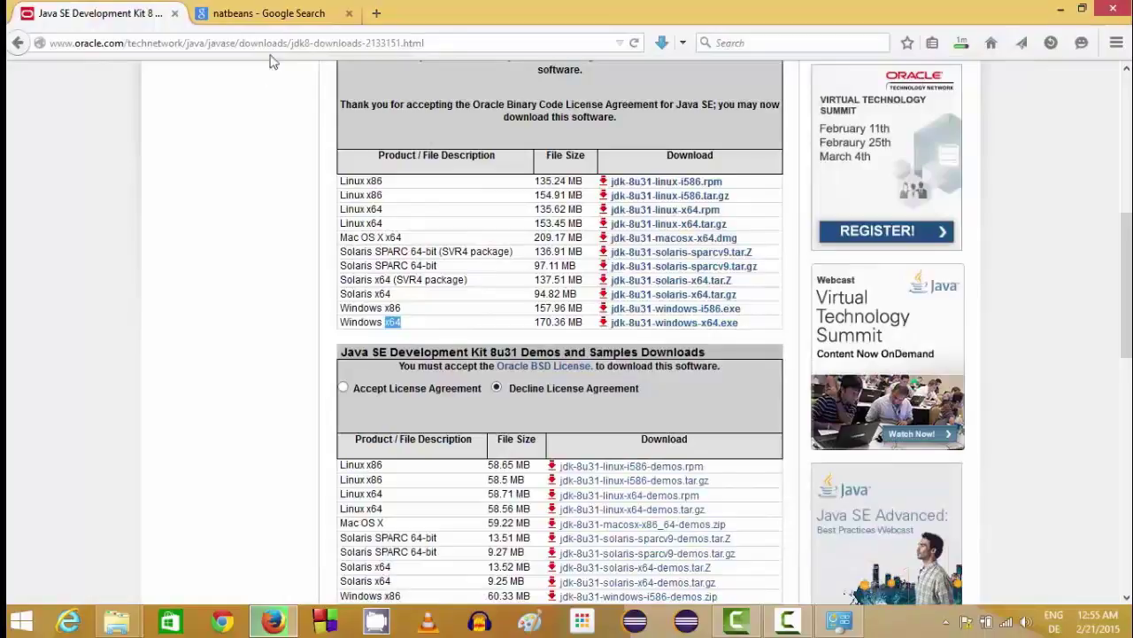
{"action": "left_click", "coordinate": [270, 16]}
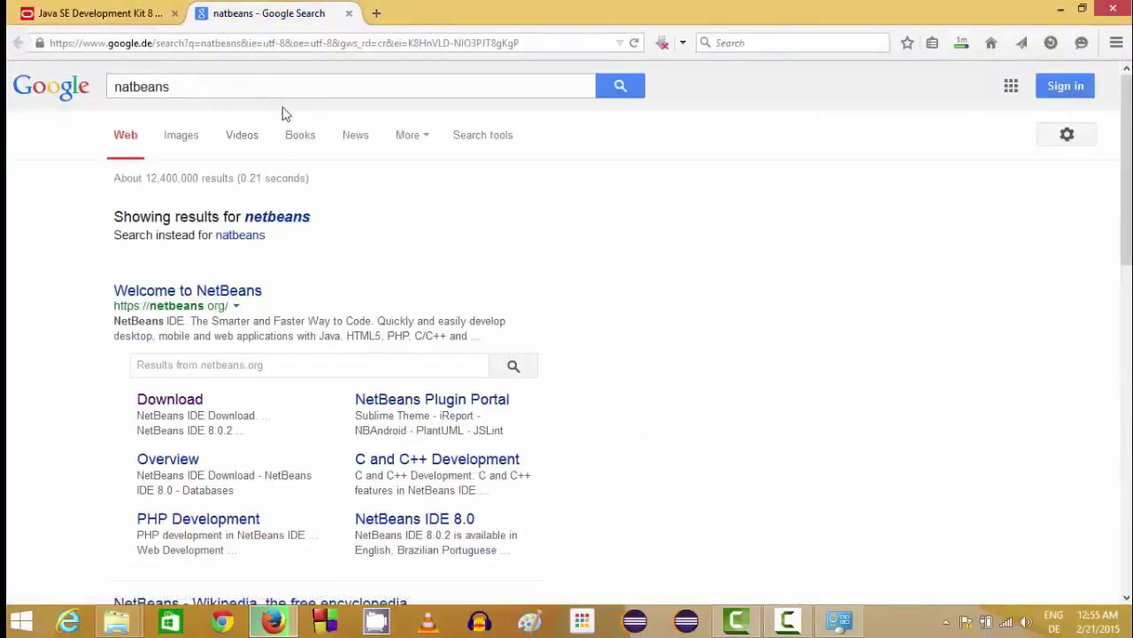
{"action": "scroll", "coordinate": [410, 265], "scroll_direction": "down", "scroll_amount": 2}
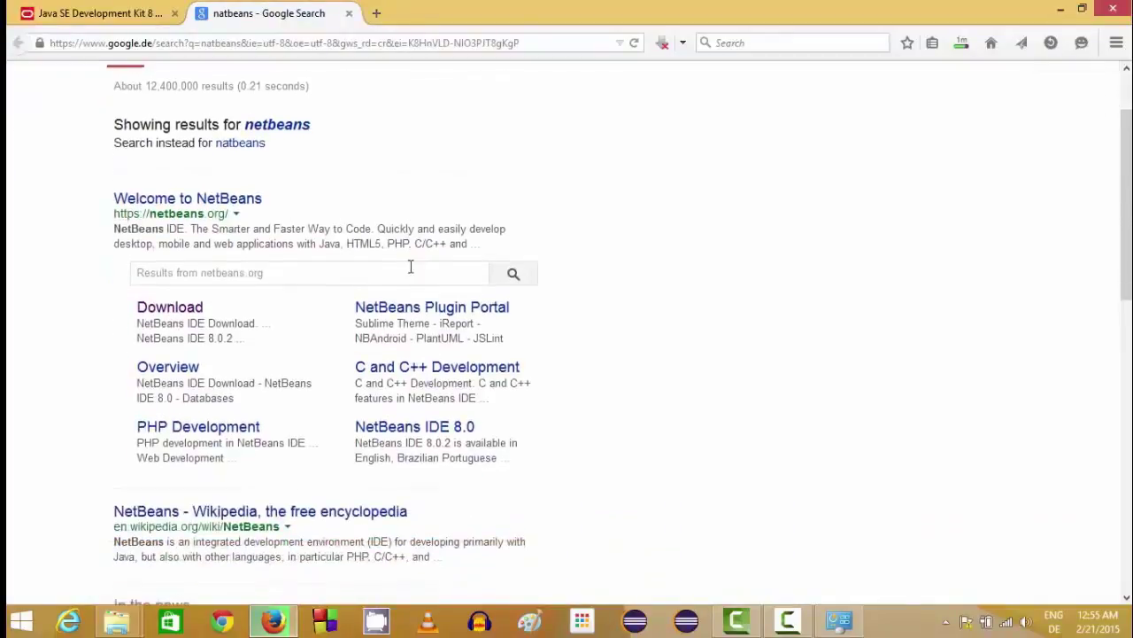
{"action": "scroll", "coordinate": [266, 235], "scroll_direction": "up", "scroll_amount": 2}
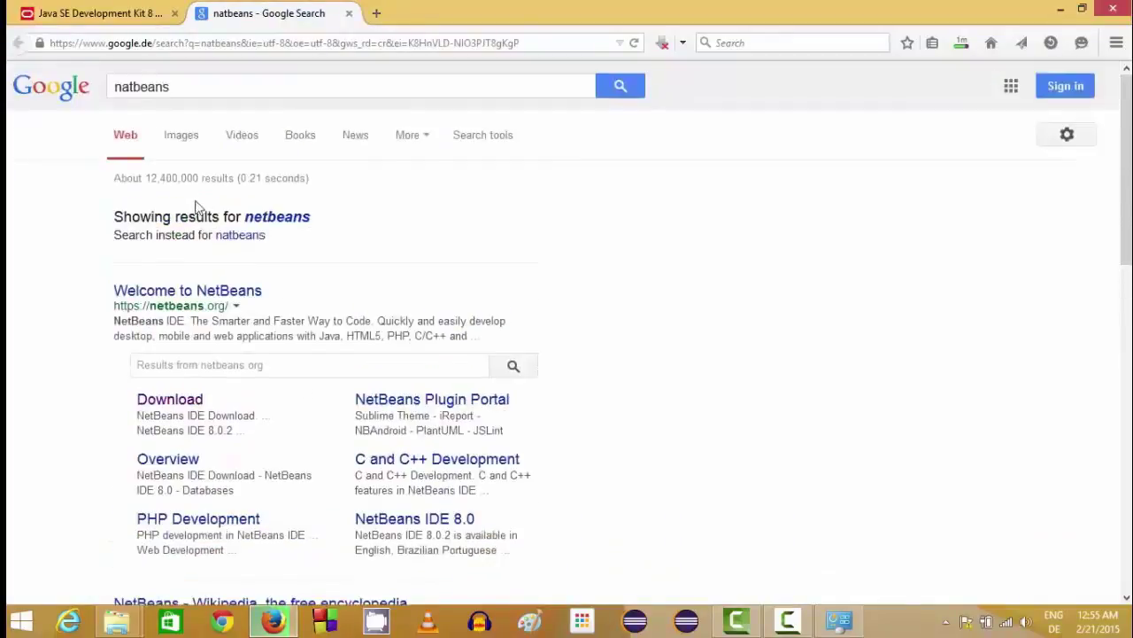
{"action": "left_click", "coordinate": [212, 293]}
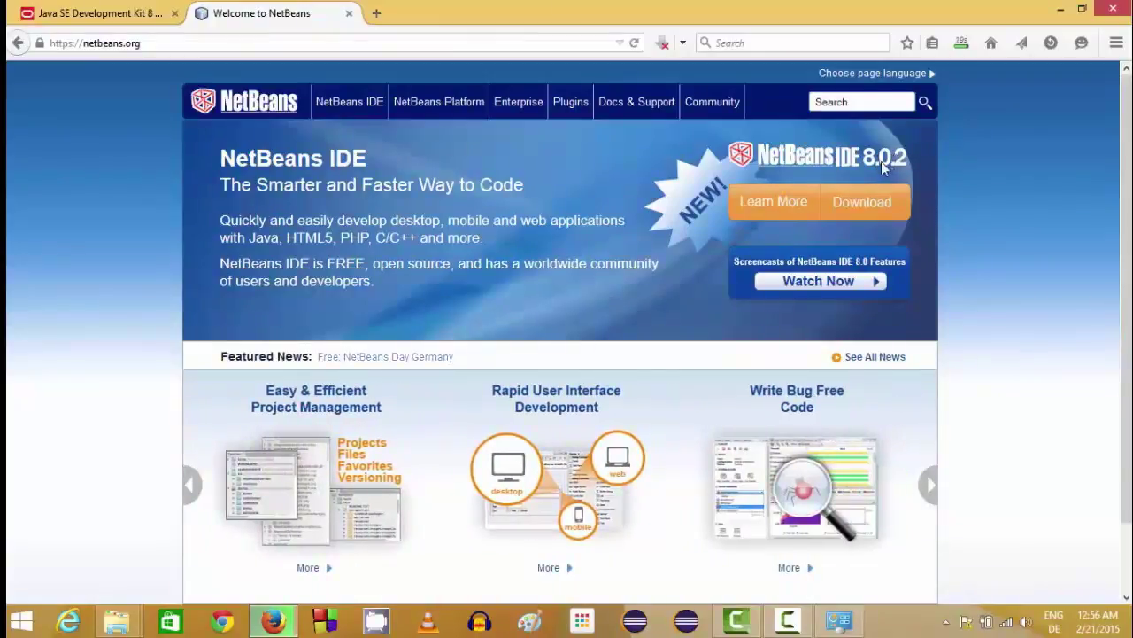
{"action": "left_click", "coordinate": [859, 213]}
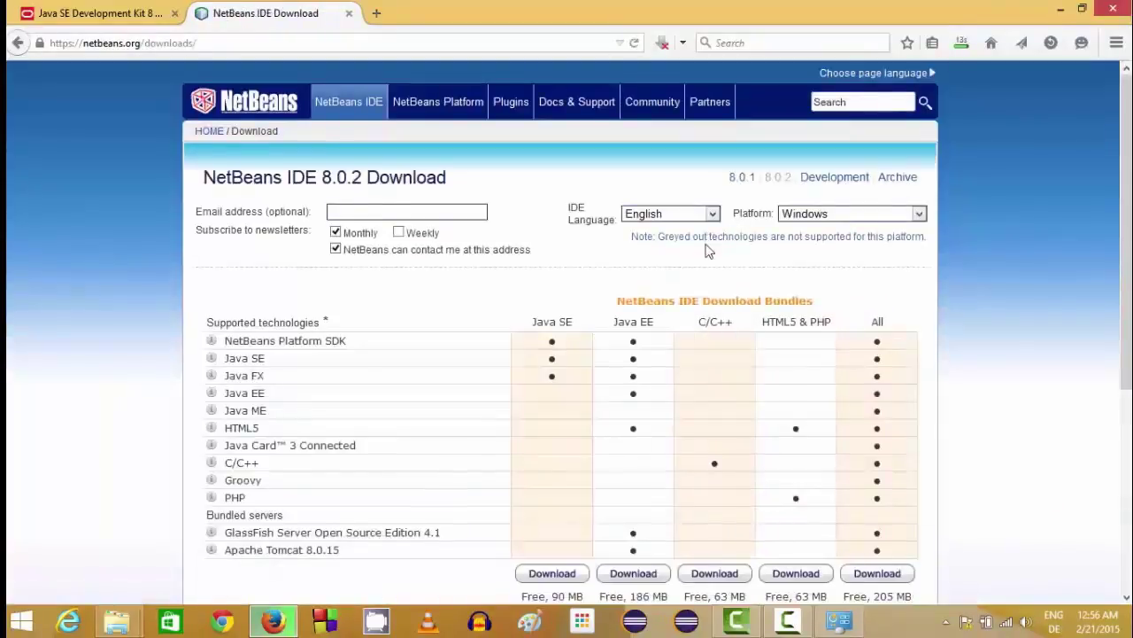
Step: Download the All bundle of NetBeans IDE 8.0.2 for Windows, save netbeans-8.0.2-windows.exe, and check its download progress
{"action": "scroll", "coordinate": [695, 257], "scroll_direction": "down", "scroll_amount": 1}
{"action": "scroll", "coordinate": [680, 263], "scroll_direction": "down", "scroll_amount": 1}
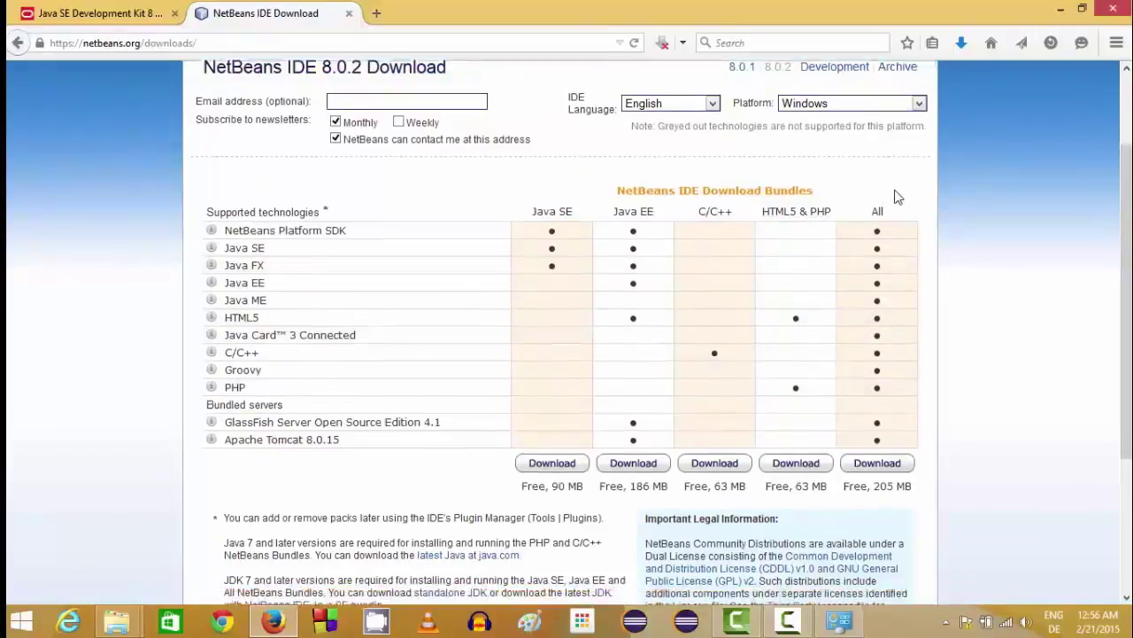
{"action": "scroll", "coordinate": [892, 196], "scroll_direction": "down", "scroll_amount": 2}
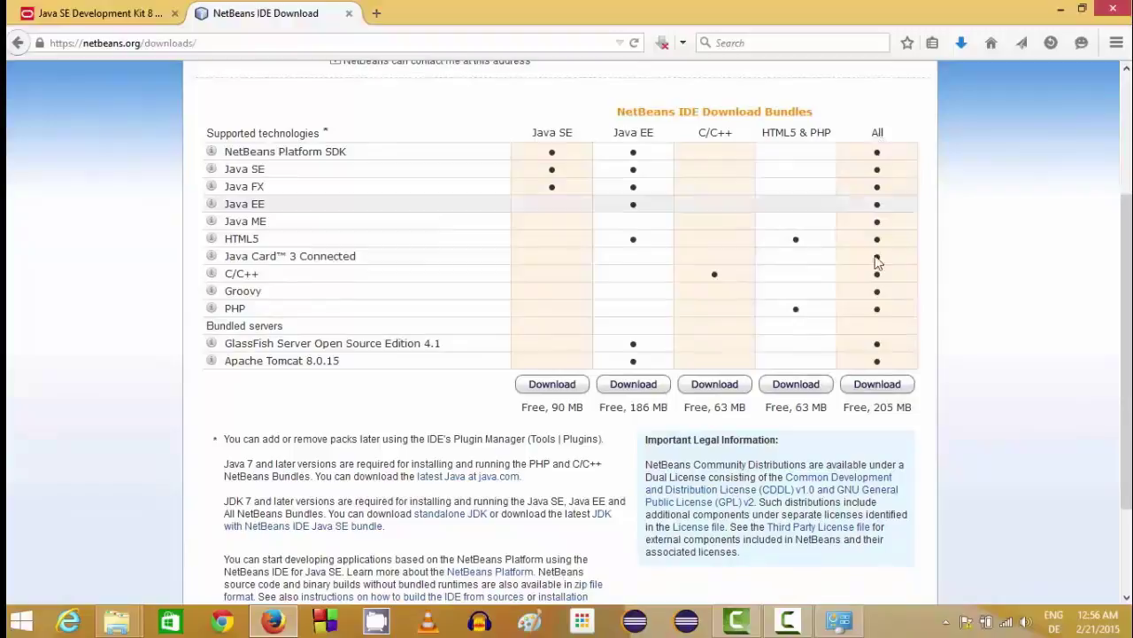
{"action": "left_click", "coordinate": [875, 383]}
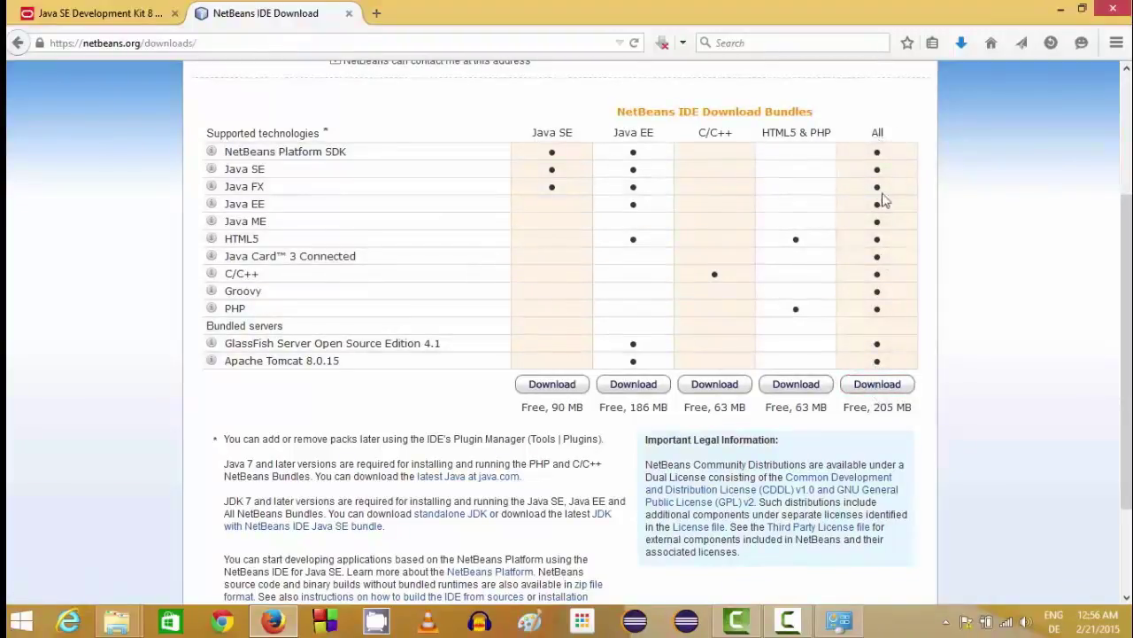
{"action": "left_click", "coordinate": [890, 384]}
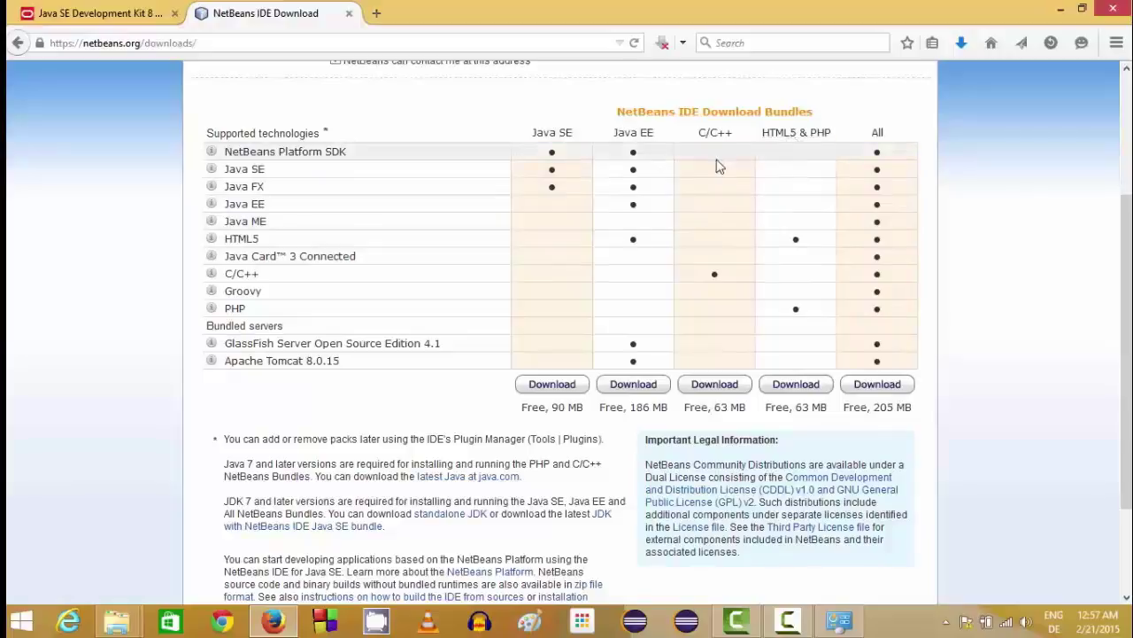
{"action": "left_click", "coordinate": [878, 386]}
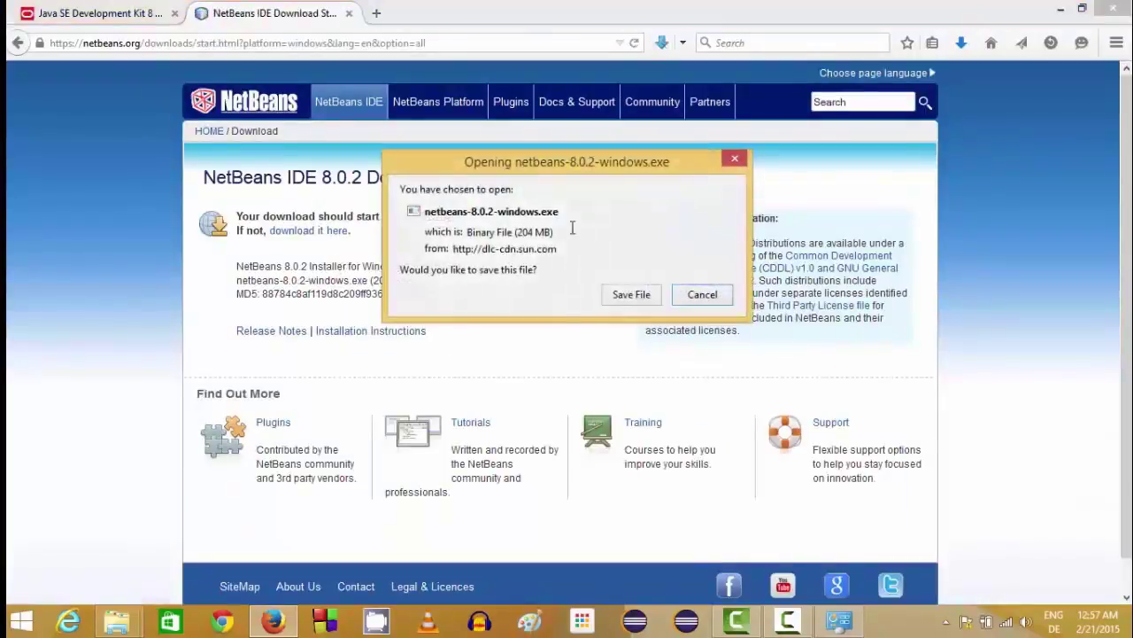
{"action": "left_click", "coordinate": [631, 295]}
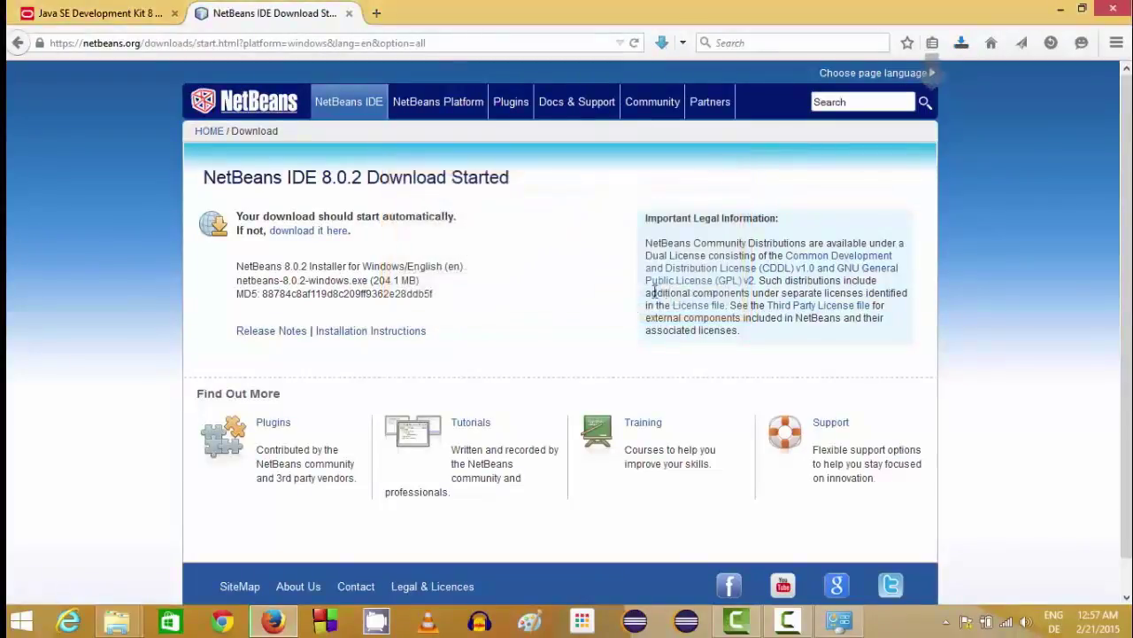
{"action": "left_click", "coordinate": [962, 46]}
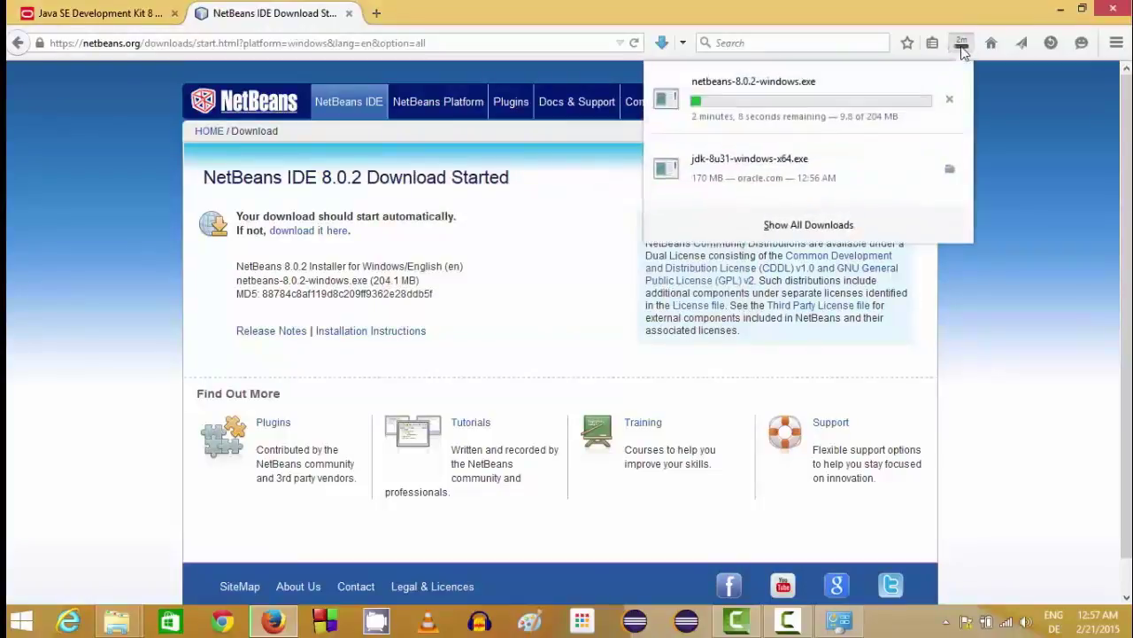
{"action": "left_click", "coordinate": [1020, 130]}
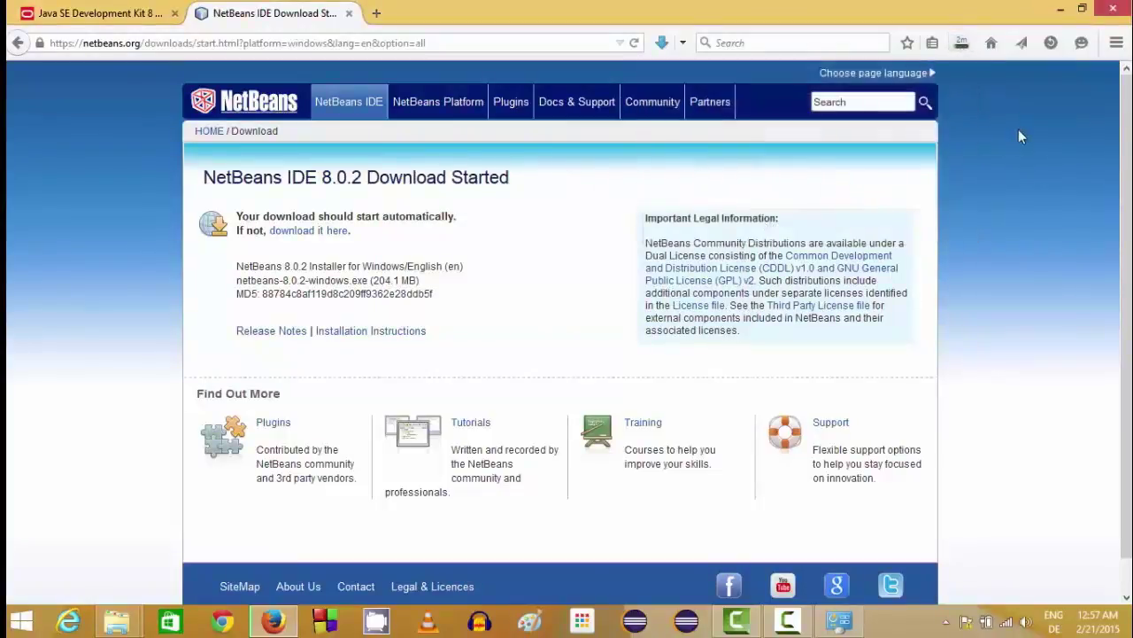
Step: Switch to the netbeans folder under Downloads in File Explorer and launch the netbeans-8.0.2-windows installer
{"action": "left_click", "coordinate": [117, 619]}
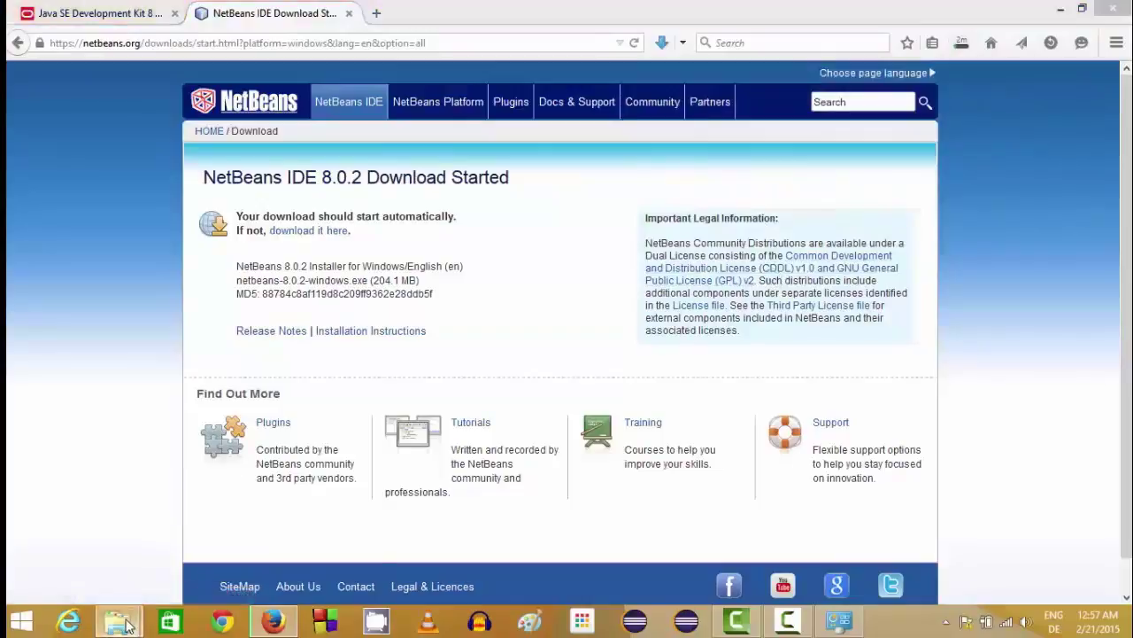
{"action": "left_click", "coordinate": [127, 552]}
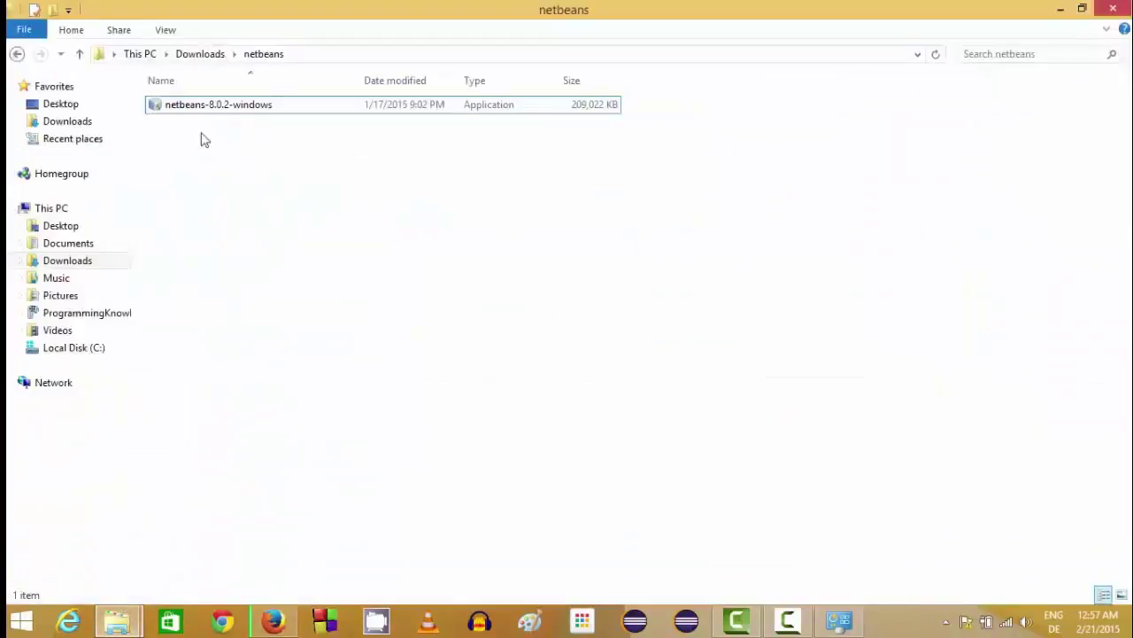
{"action": "left_click", "coordinate": [229, 108]}
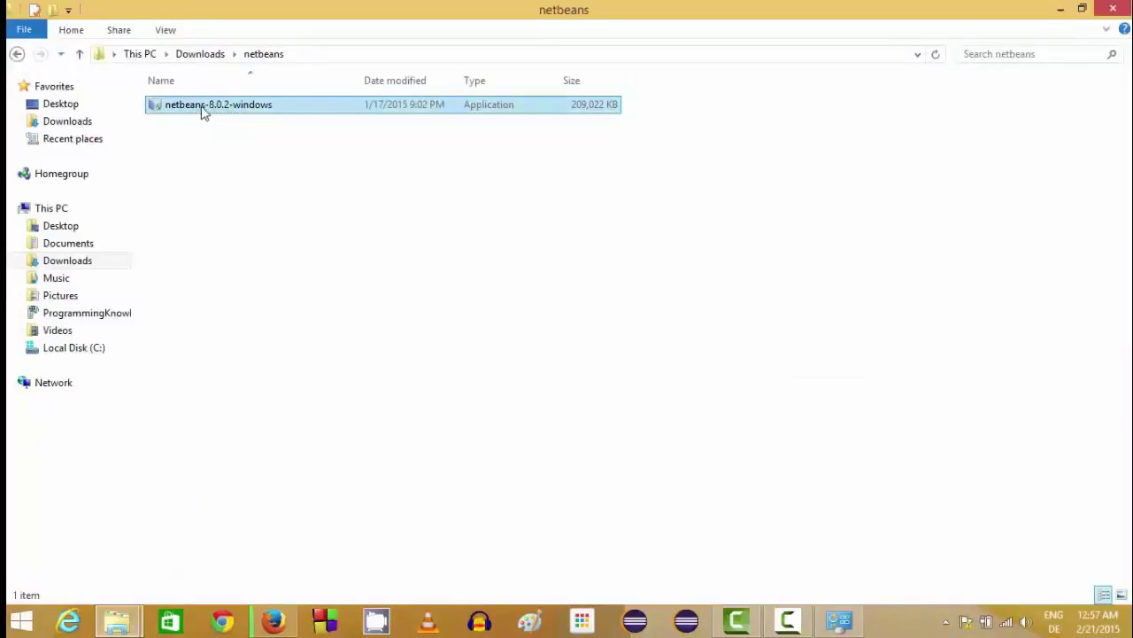
{"action": "left_click", "coordinate": [248, 108]}
{"action": "double_click", "coordinate": [248, 106]}
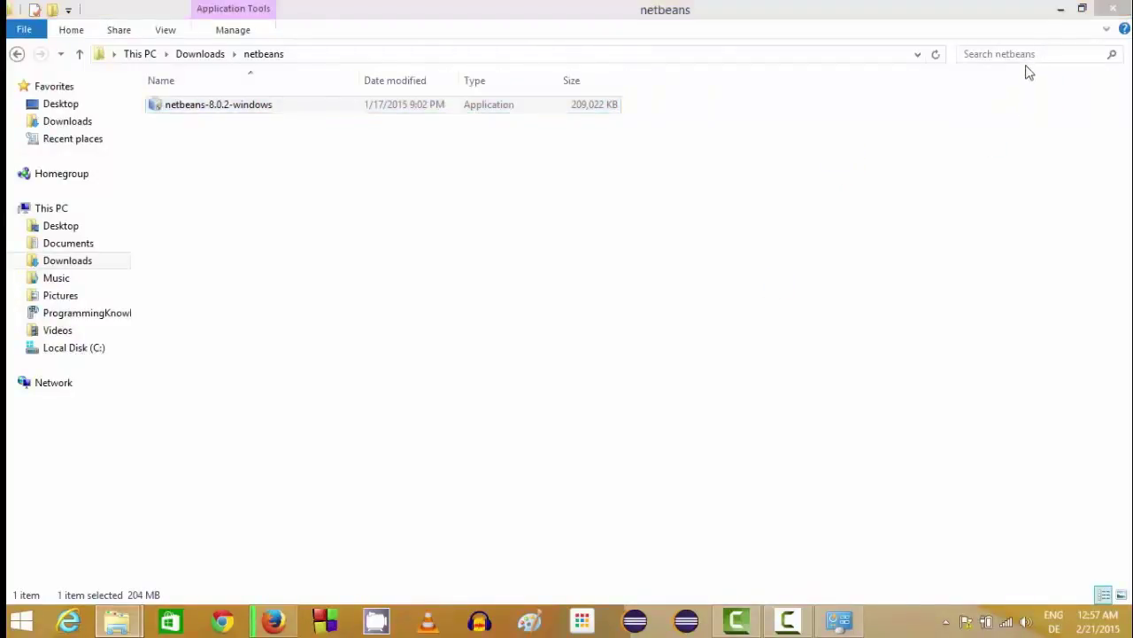
Step: Clear the open windows from the desktop, start the NetBeans setup with its default packs, and accept the NetBeans and JUnit license agreements, installing JUnit
{"action": "left_click", "coordinate": [1062, 11]}
{"action": "left_click", "coordinate": [1065, 16]}
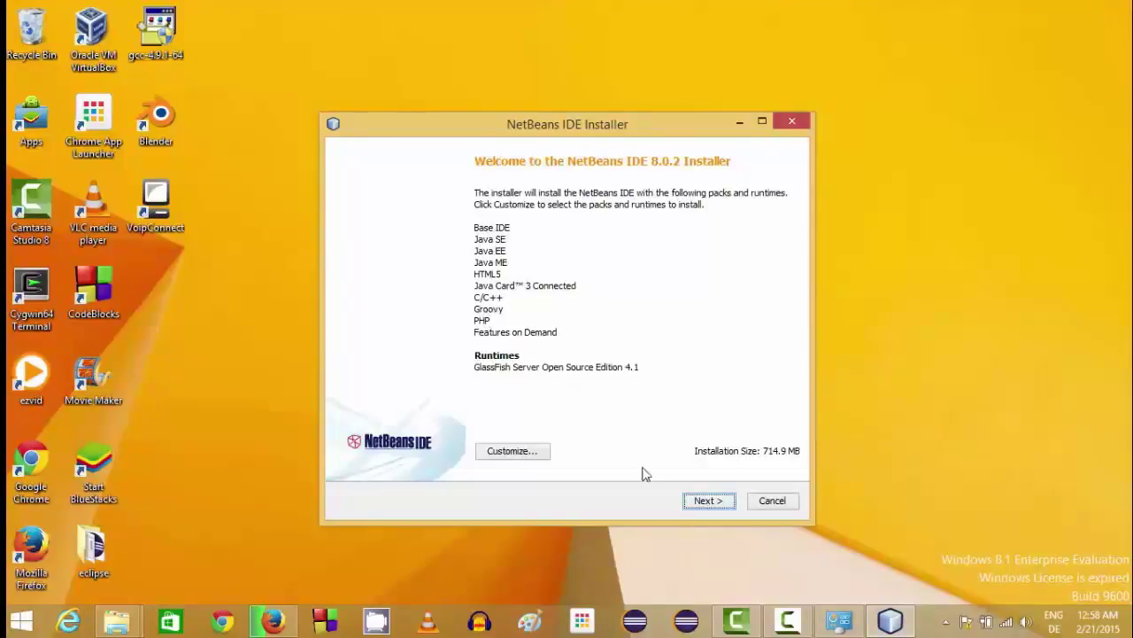
{"action": "left_click", "coordinate": [704, 501]}
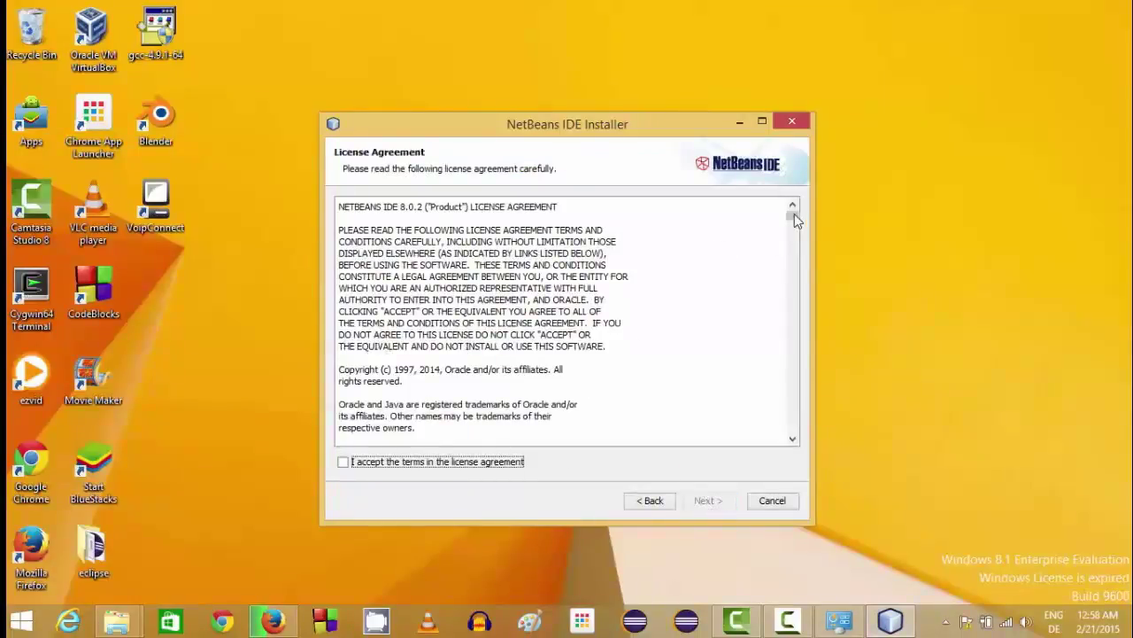
{"action": "left_click_drag", "start_coordinate": [795, 215], "coordinate": [781, 437]}
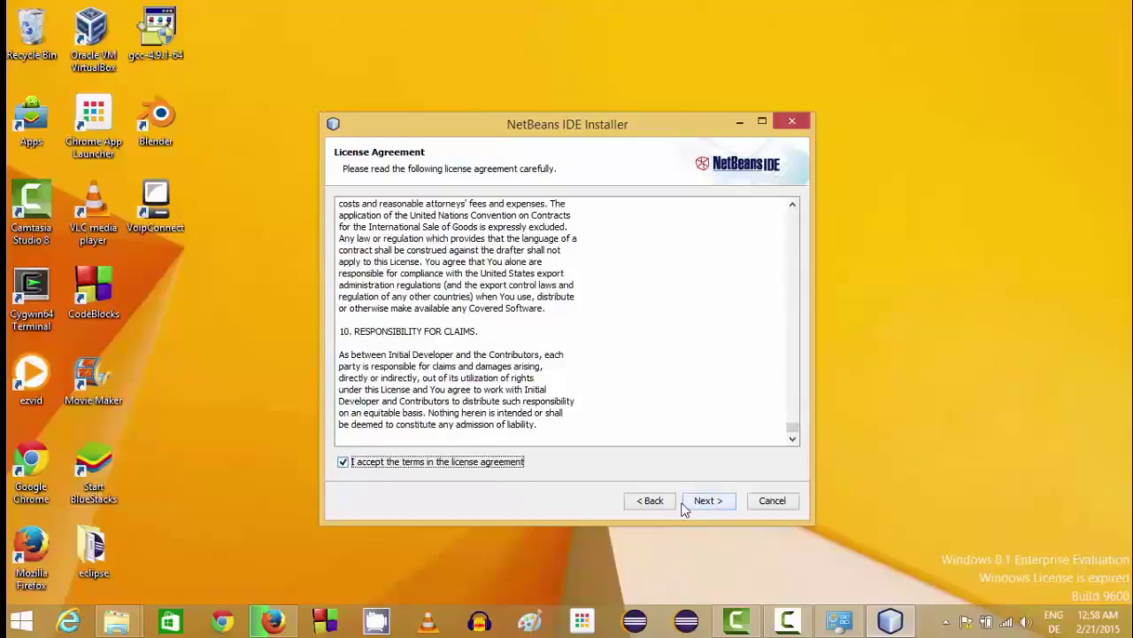
{"action": "left_click", "coordinate": [706, 501]}
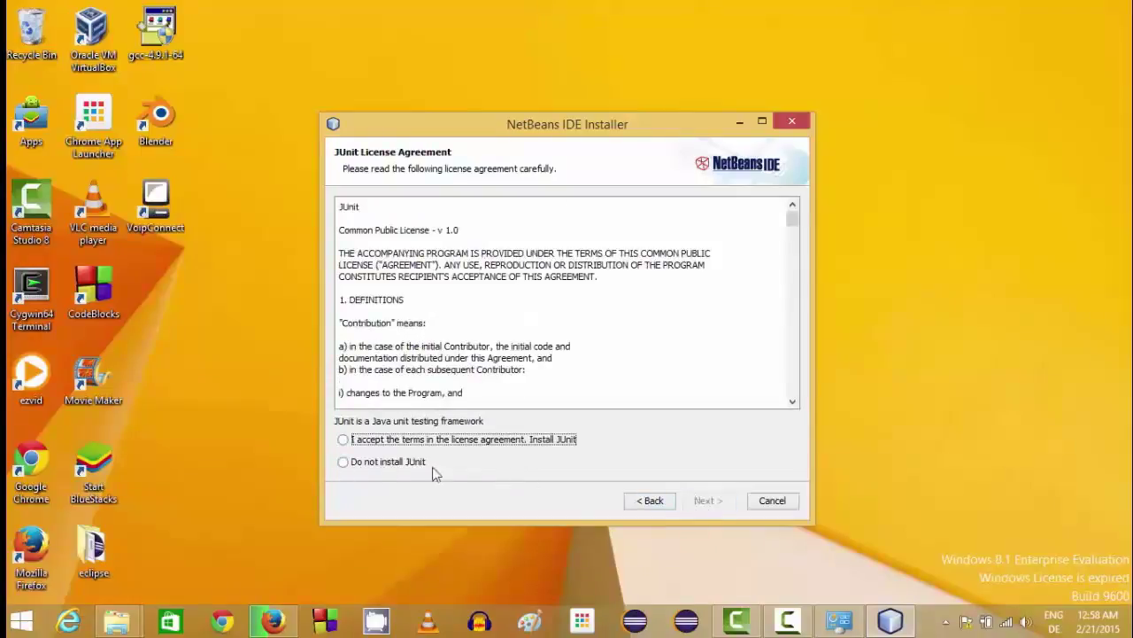
{"action": "left_click", "coordinate": [344, 440]}
{"action": "left_click", "coordinate": [707, 501]}
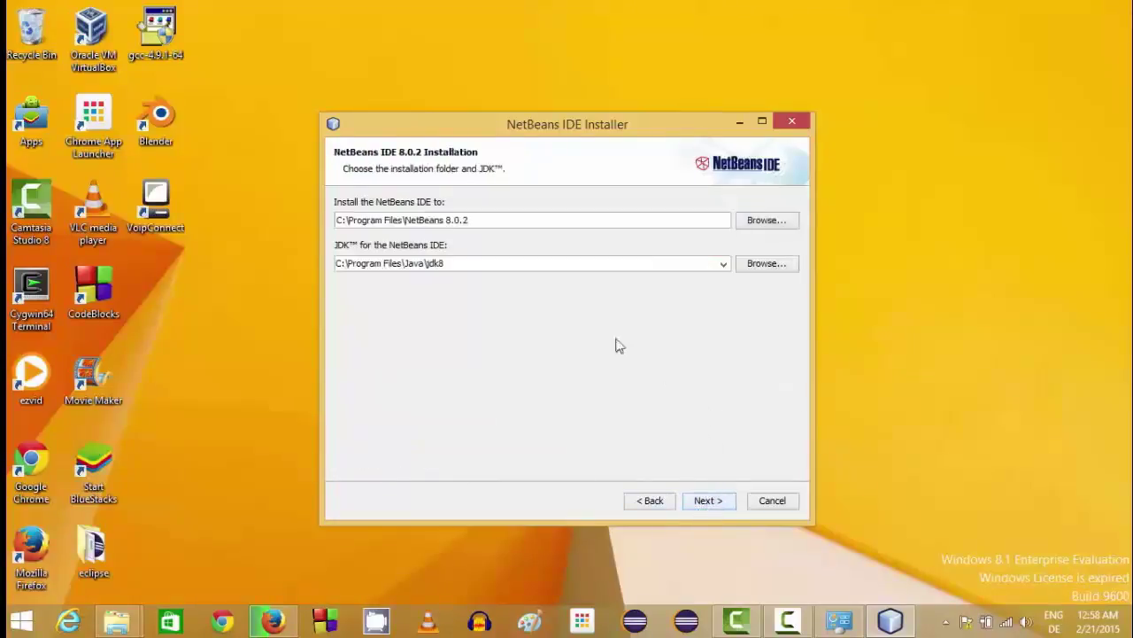
Step: Review the installation paths and keep C:\Program Files\NetBeans 8.0.2 as the install folder and C:\Program Files\Java\jdk8 as the JDK
{"action": "left_click", "coordinate": [499, 219]}
{"action": "left_click_drag", "start_coordinate": [517, 225], "coordinate": [363, 226]}
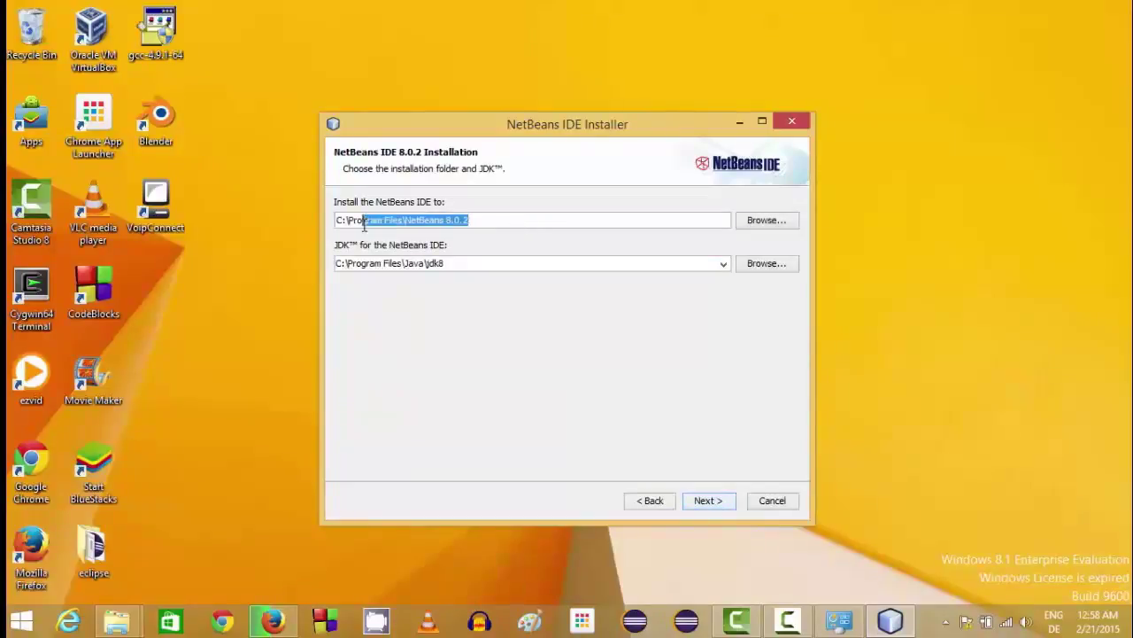
{"action": "left_click", "coordinate": [460, 263]}
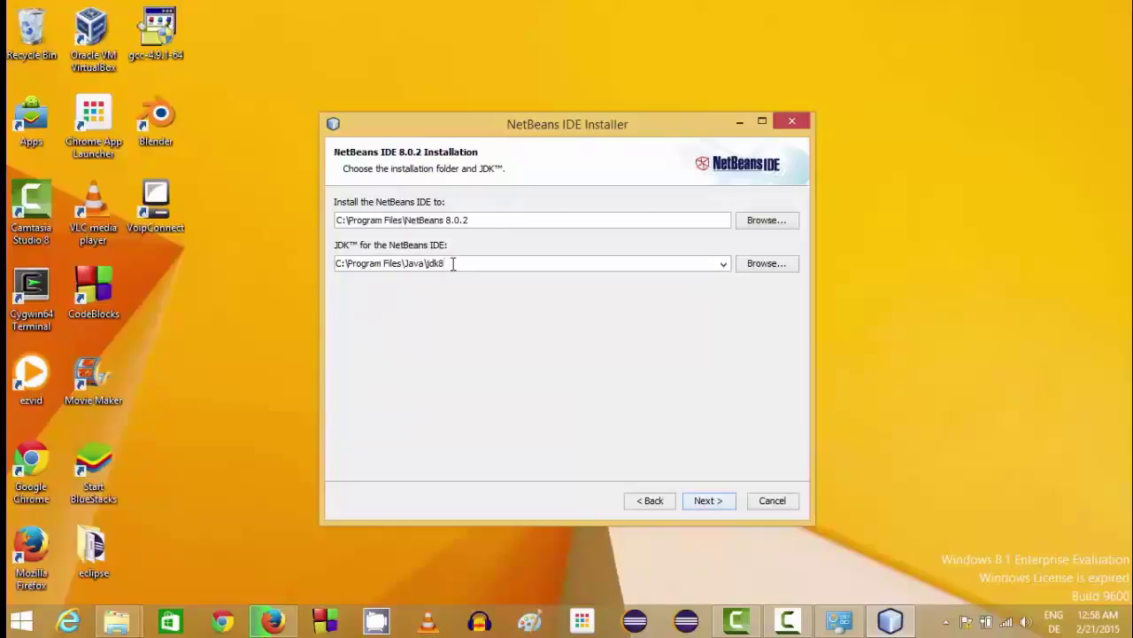
{"action": "left_click_drag", "start_coordinate": [460, 263], "coordinate": [338, 265]}
{"action": "left_click", "coordinate": [464, 263]}
{"action": "left_click_drag", "start_coordinate": [472, 262], "coordinate": [337, 259]}
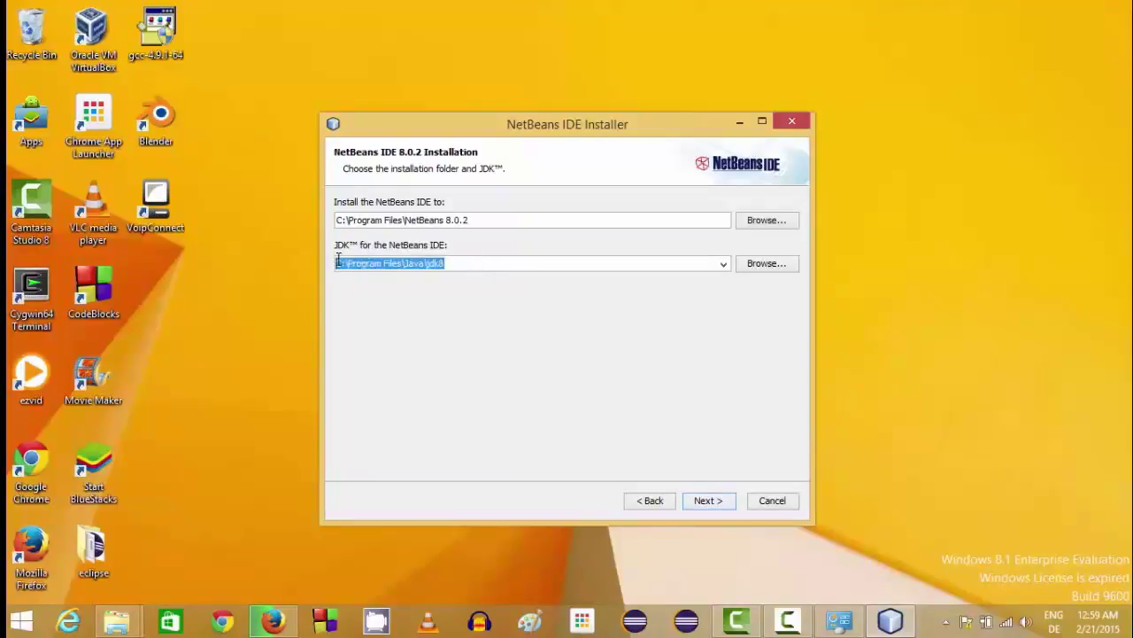
{"action": "left_click", "coordinate": [462, 261]}
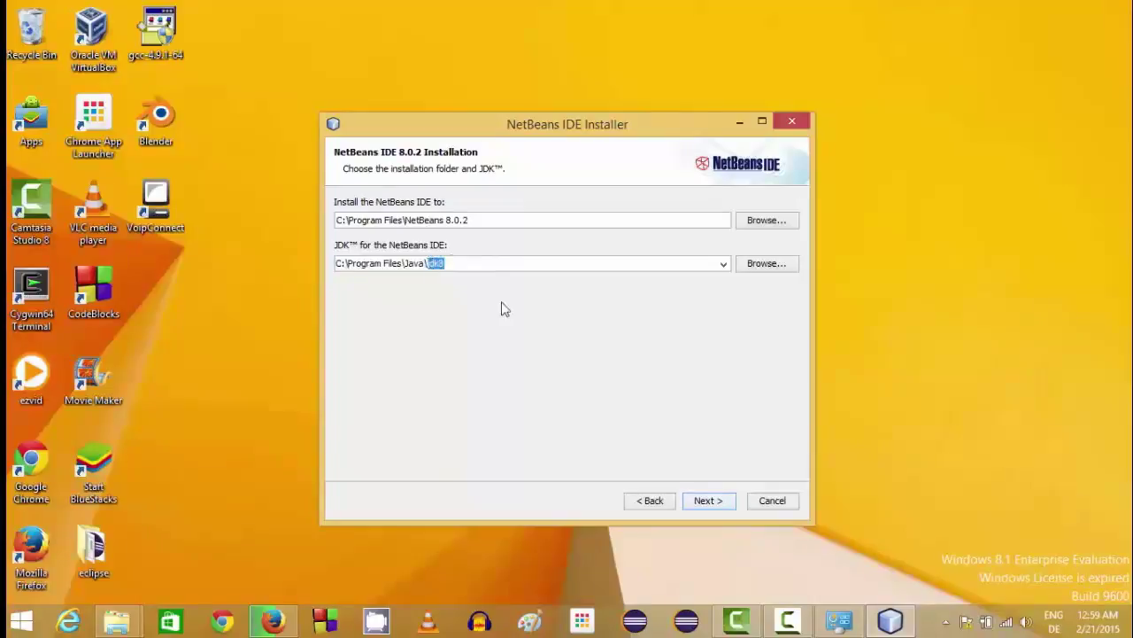
{"action": "left_click", "coordinate": [708, 501]}
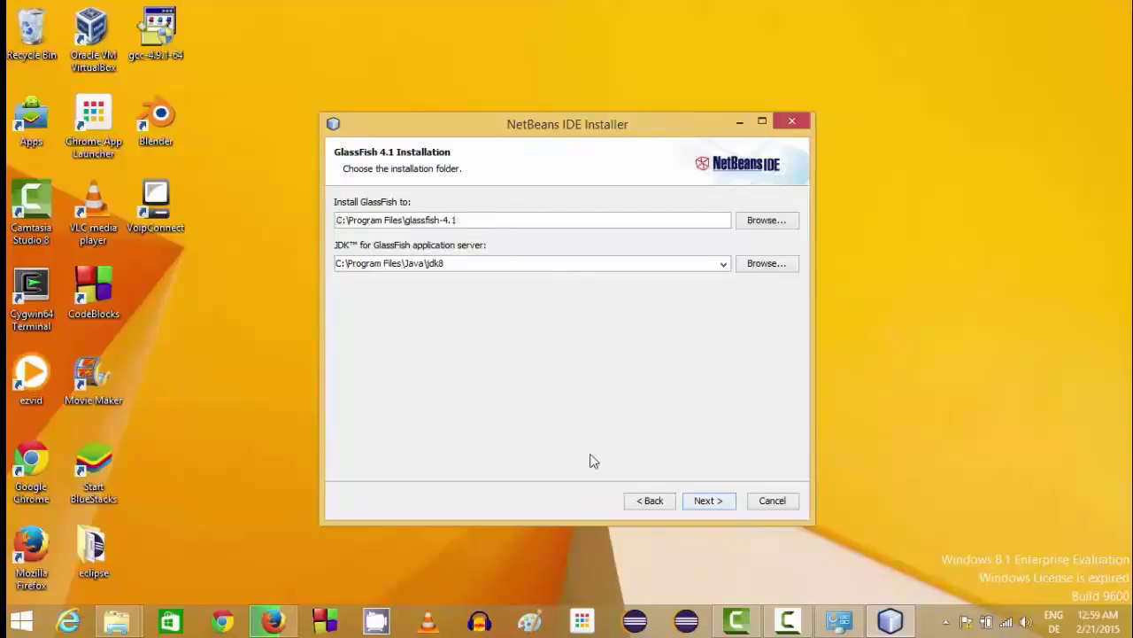
Step: Accept the default GlassFish 4.1 folder and JDK, install NetBeans with update checking enabled, and finish the setup
{"action": "left_click", "coordinate": [708, 503]}
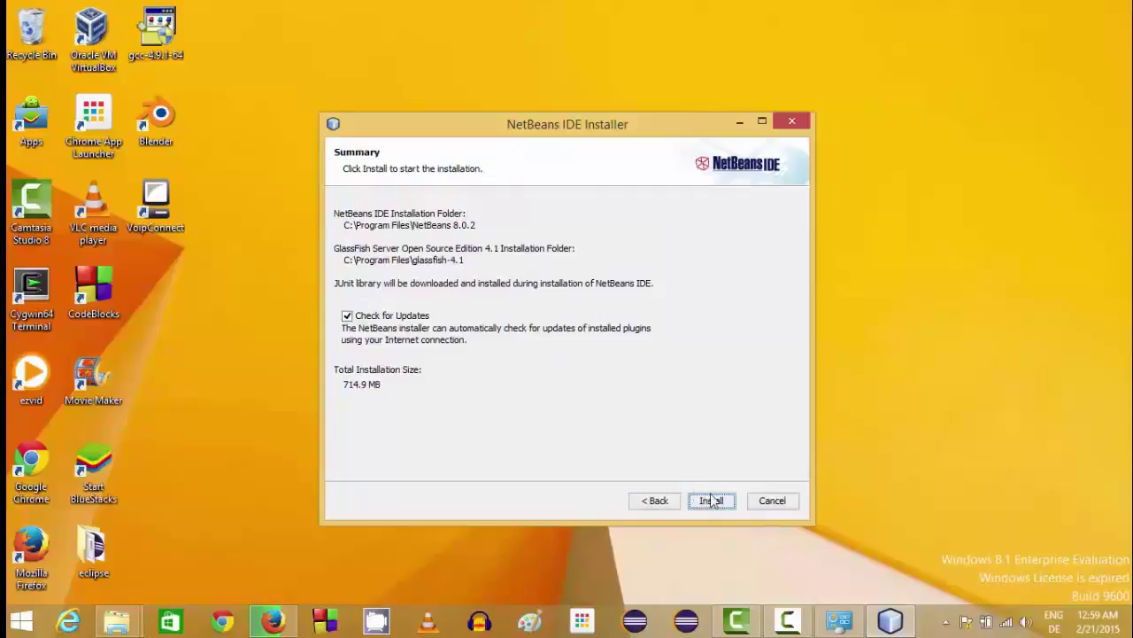
{"action": "left_click", "coordinate": [711, 502]}
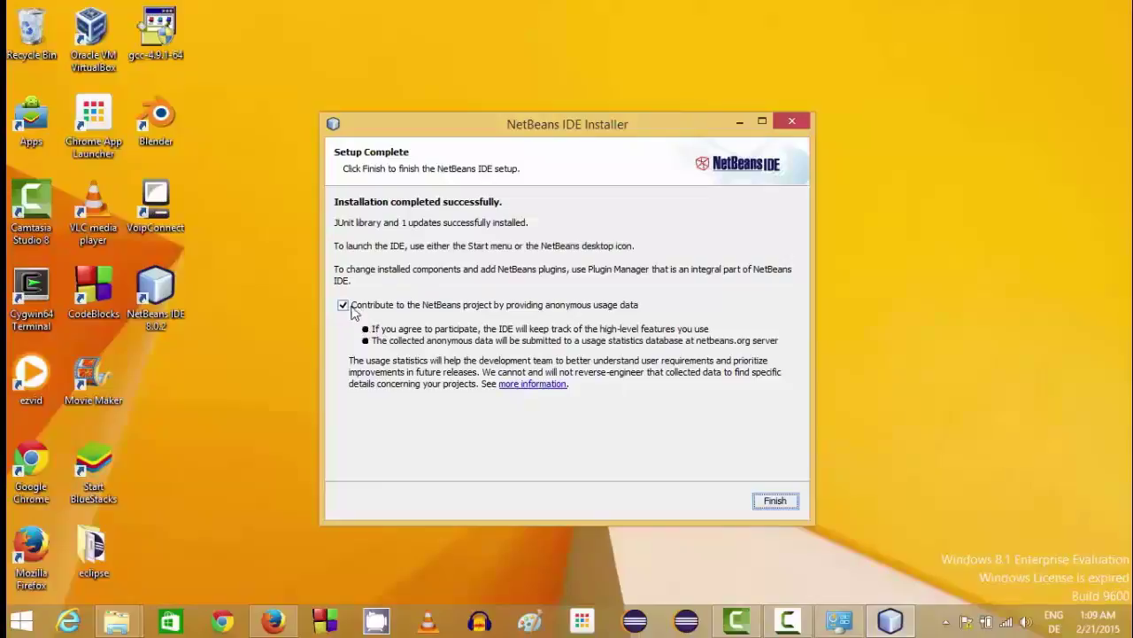
{"action": "left_click", "coordinate": [767, 503]}
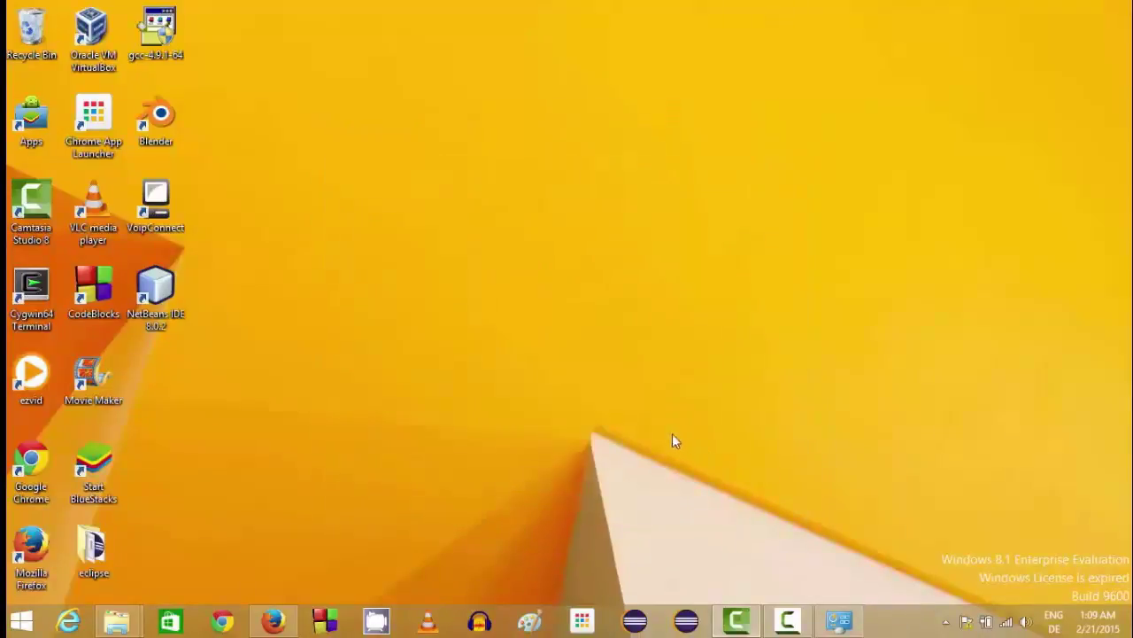
Step: Launch NetBeans IDE 8.0.2 from the desktop and maximize its window
{"action": "left_click", "coordinate": [157, 297]}
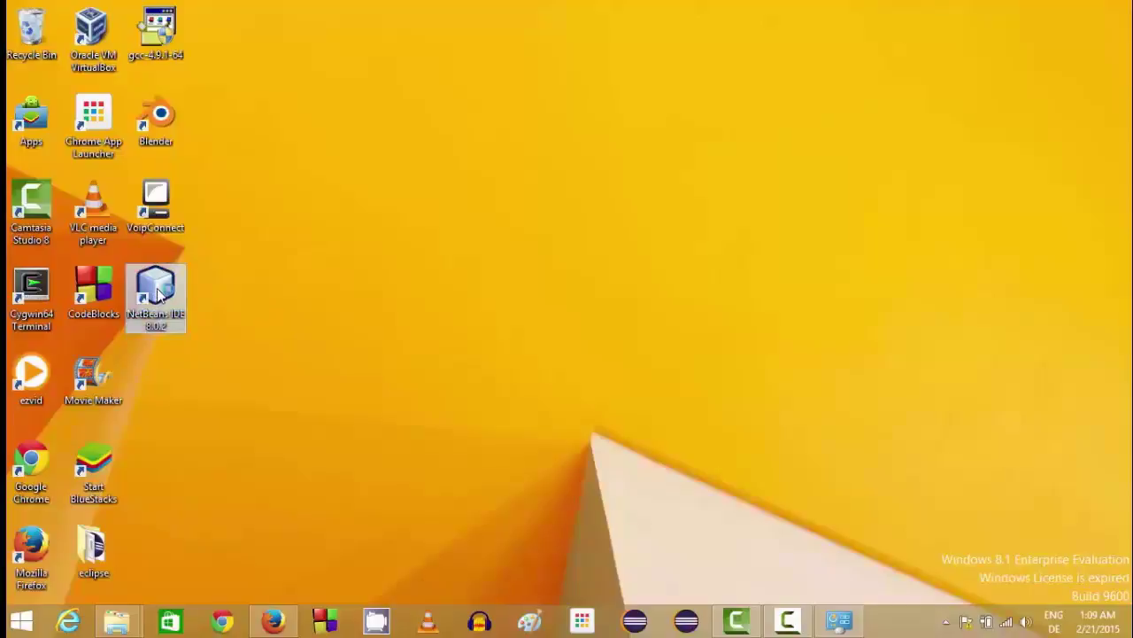
{"action": "double_click", "coordinate": [157, 296]}
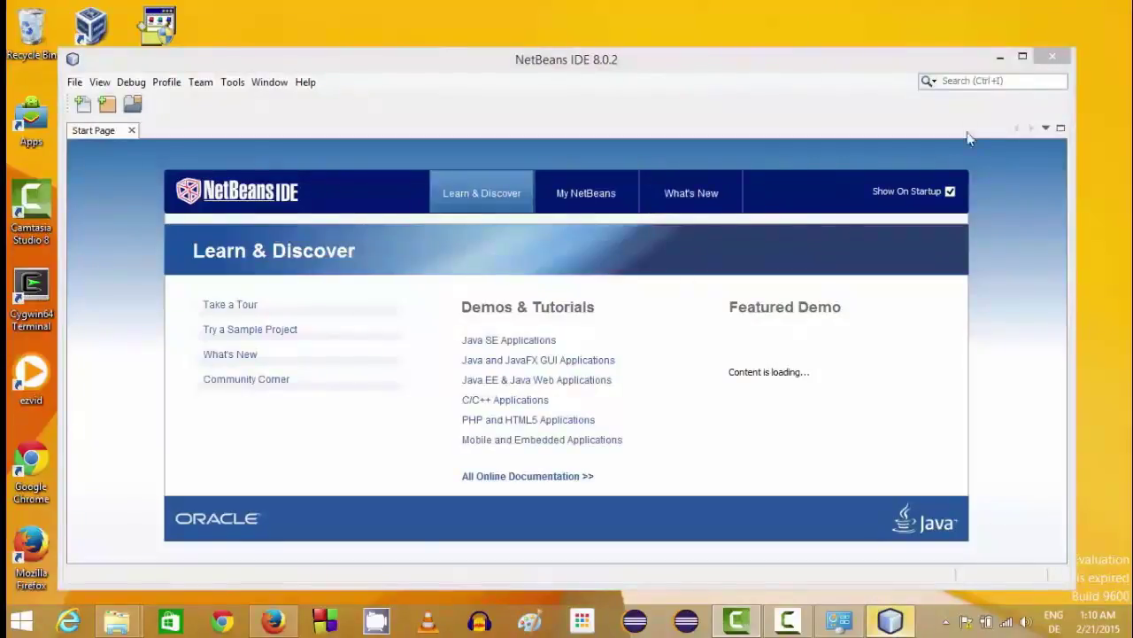
{"action": "left_click", "coordinate": [1023, 57]}
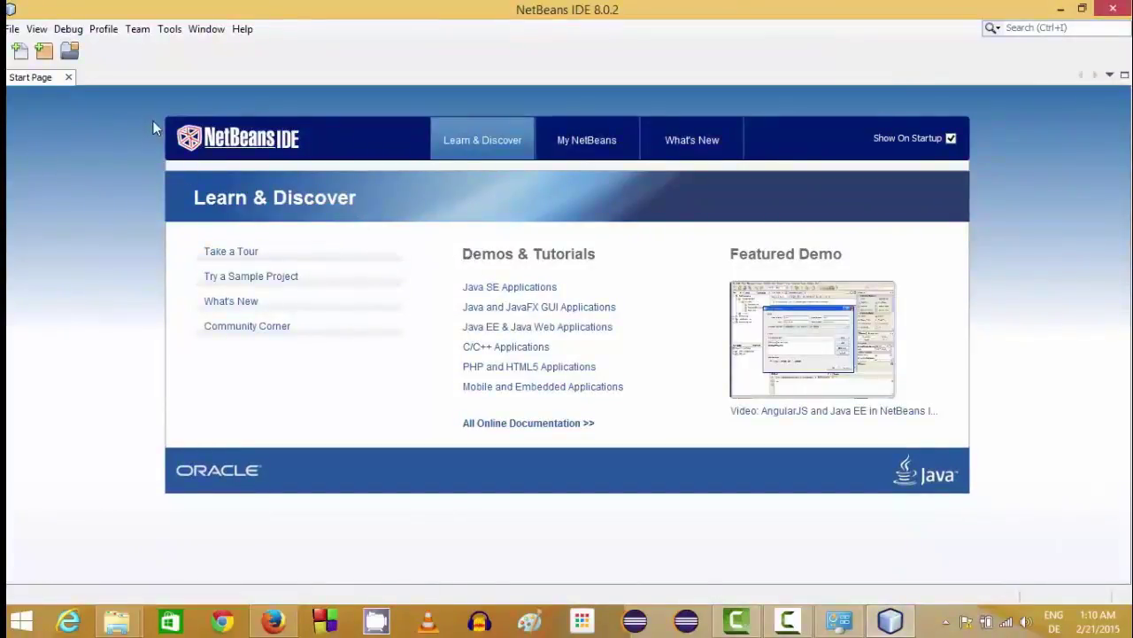
Step: Create a new Java Application project named JavaApplication1 with the default location and a main class
{"action": "left_click", "coordinate": [11, 30]}
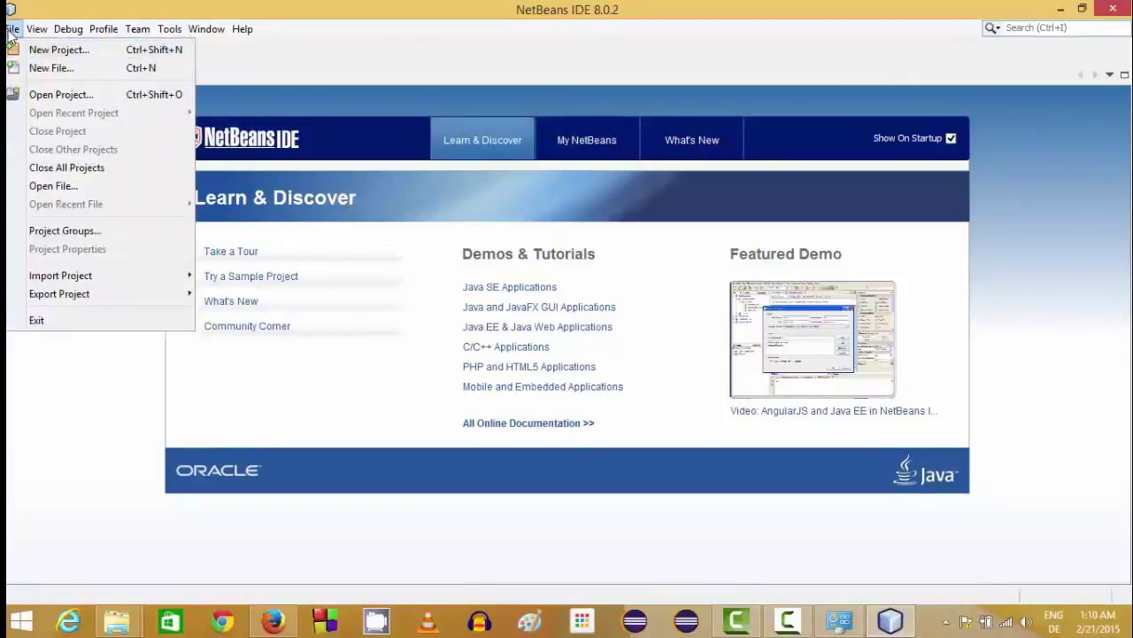
{"action": "left_click", "coordinate": [45, 48]}
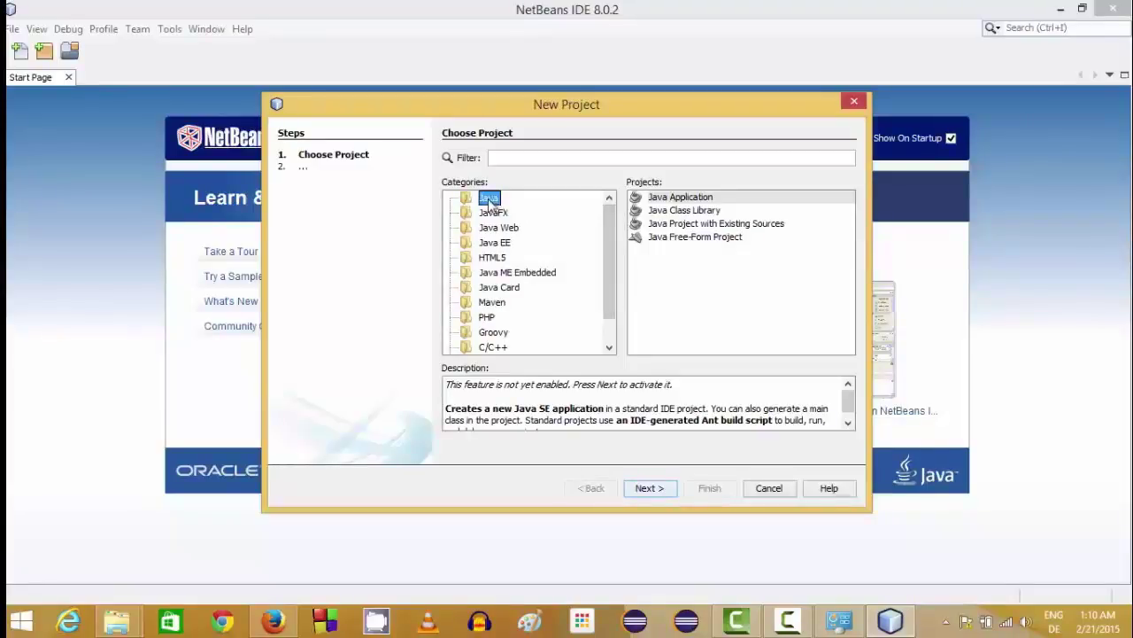
{"action": "left_click", "coordinate": [662, 202]}
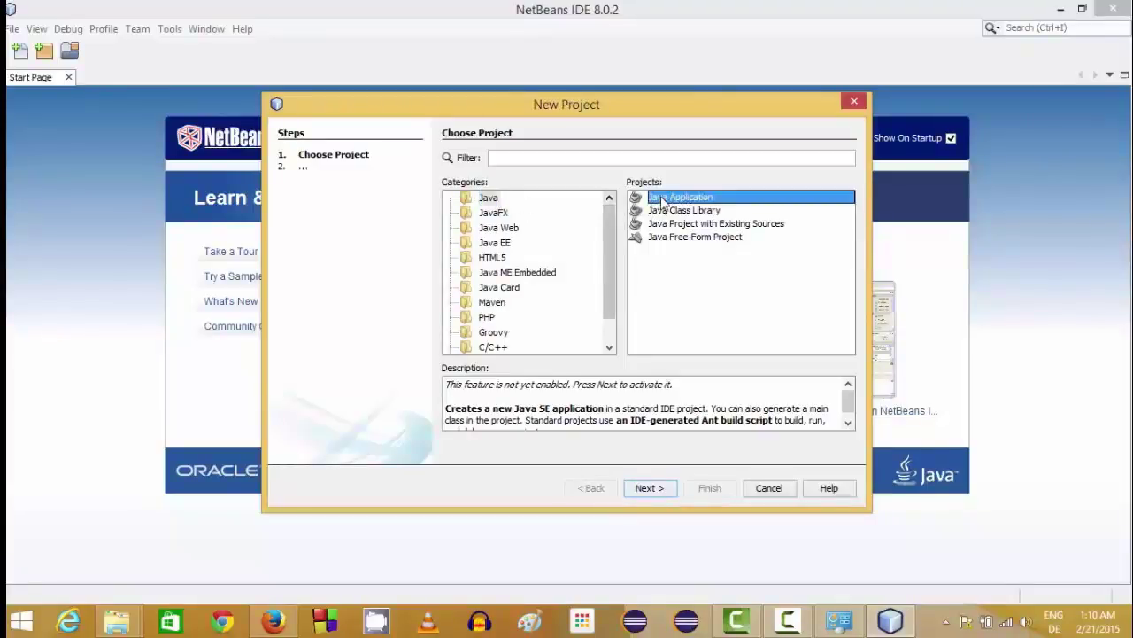
{"action": "left_click", "coordinate": [649, 488]}
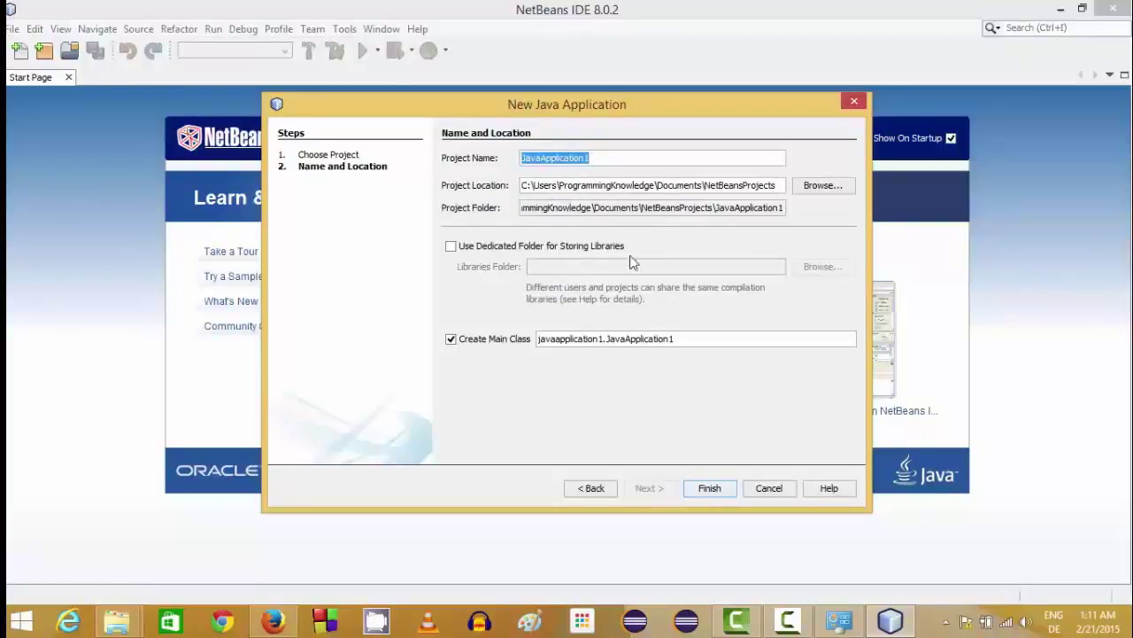
{"action": "left_click", "coordinate": [709, 488]}
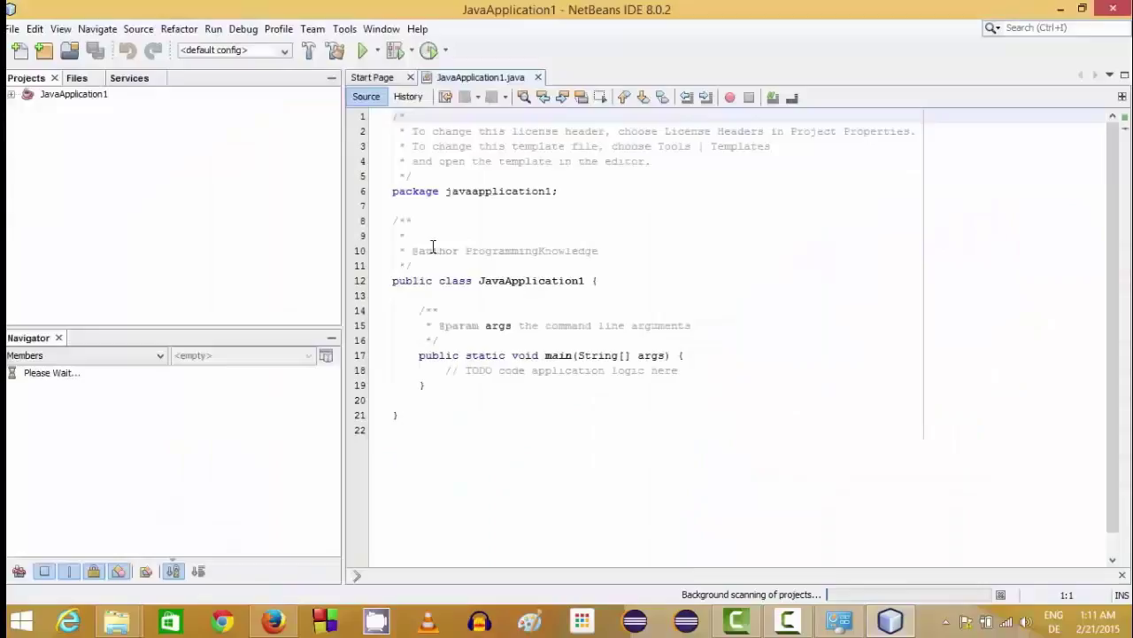